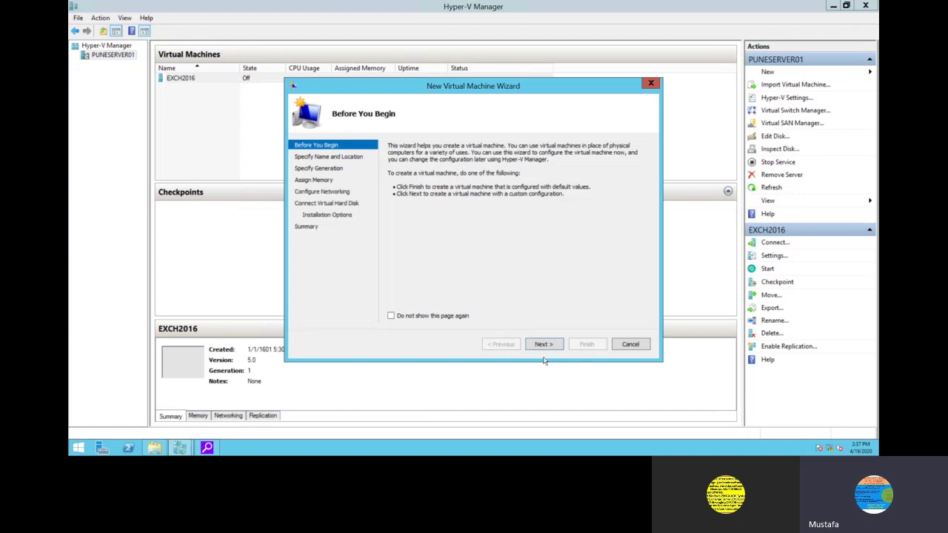
Name the new virtual machine Server2012 and accept Generation 1 as its generation
{"action": "left_click", "coordinate": [542, 345]}
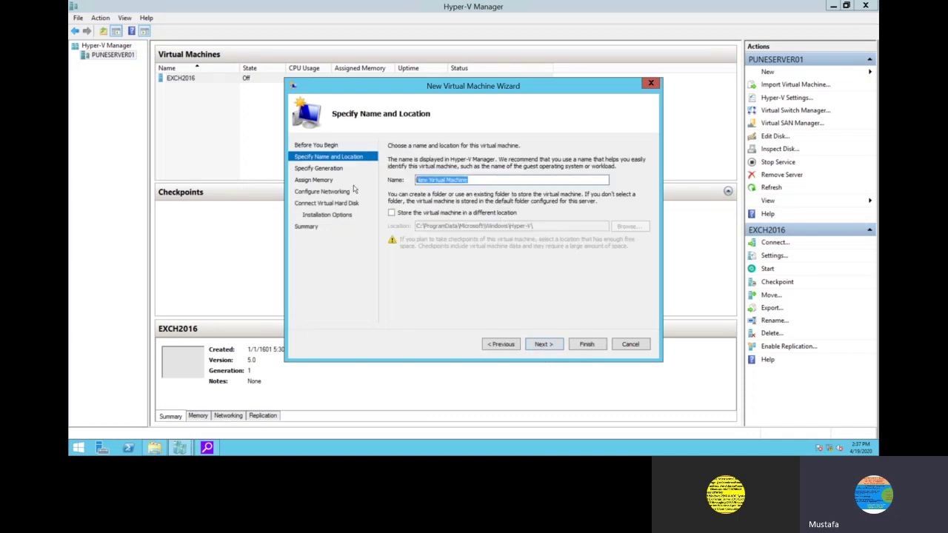
{"action": "type", "text": "Server2012"}
{"action": "left_click", "coordinate": [545, 345]}
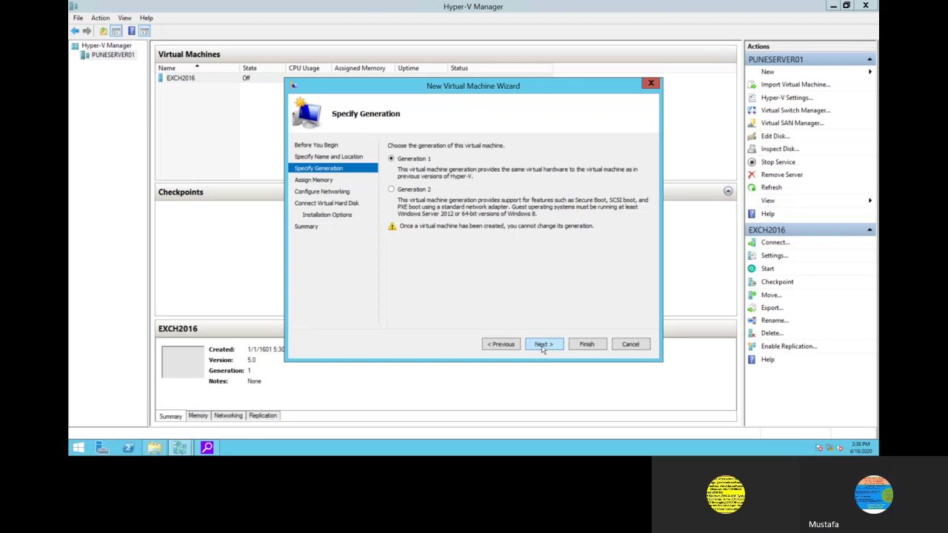
{"action": "left_click", "coordinate": [544, 345]}
Assign 2048 MB of startup memory to the virtual machine, leaving dynamic memory off
{"action": "left_click", "coordinate": [544, 345]}
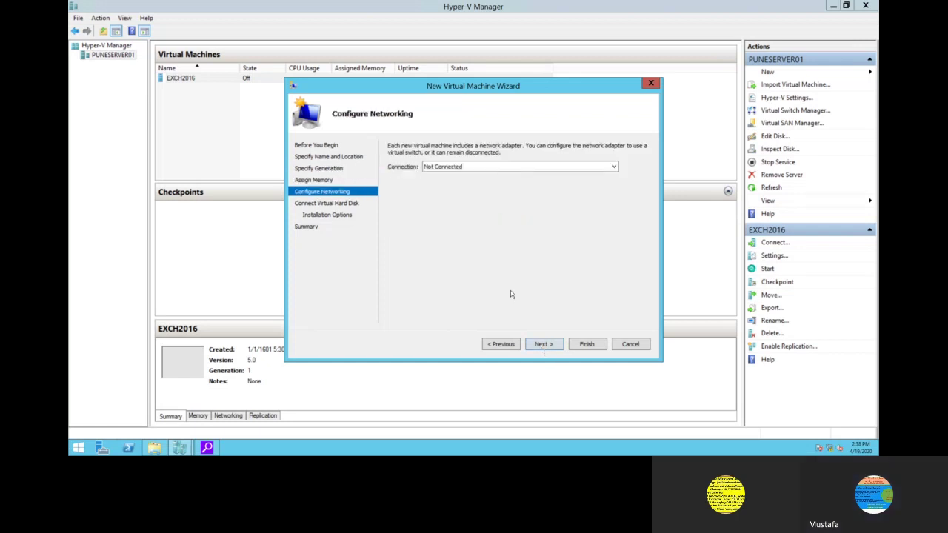
{"action": "left_click", "coordinate": [502, 346]}
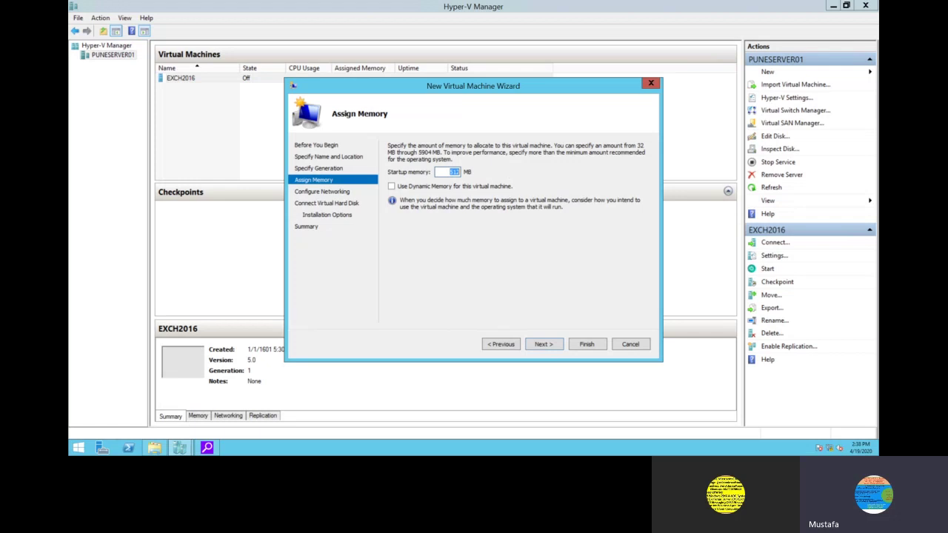
{"action": "type", "text": "2"}
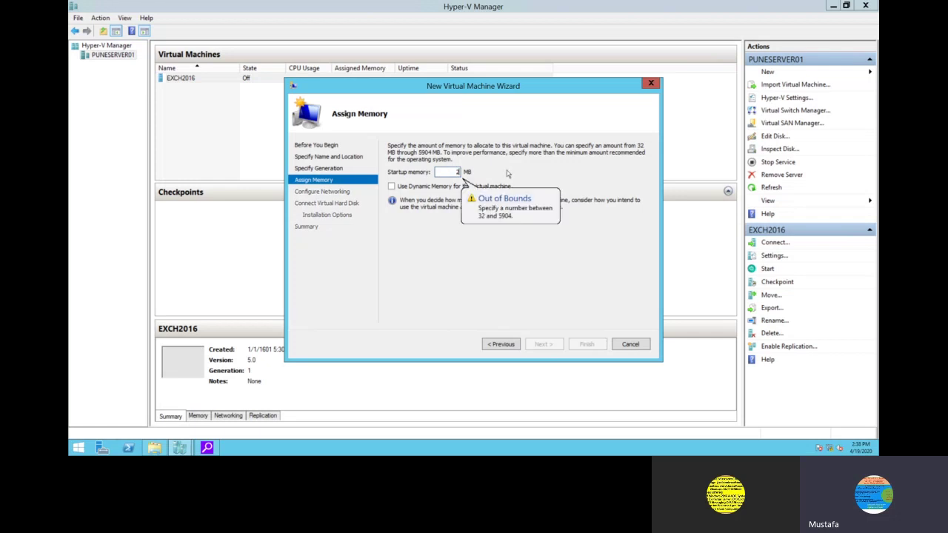
{"action": "type", "text": "048"}
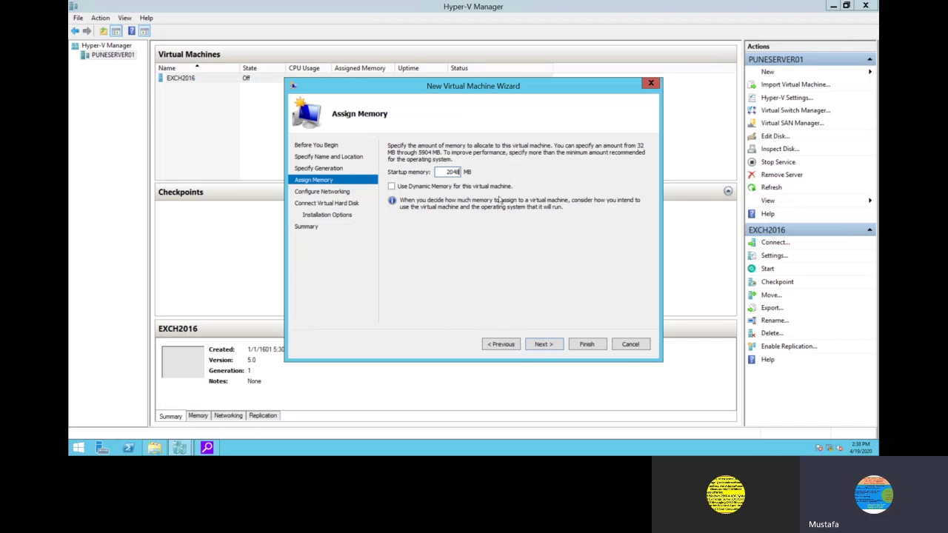
{"action": "left_click", "coordinate": [543, 345]}
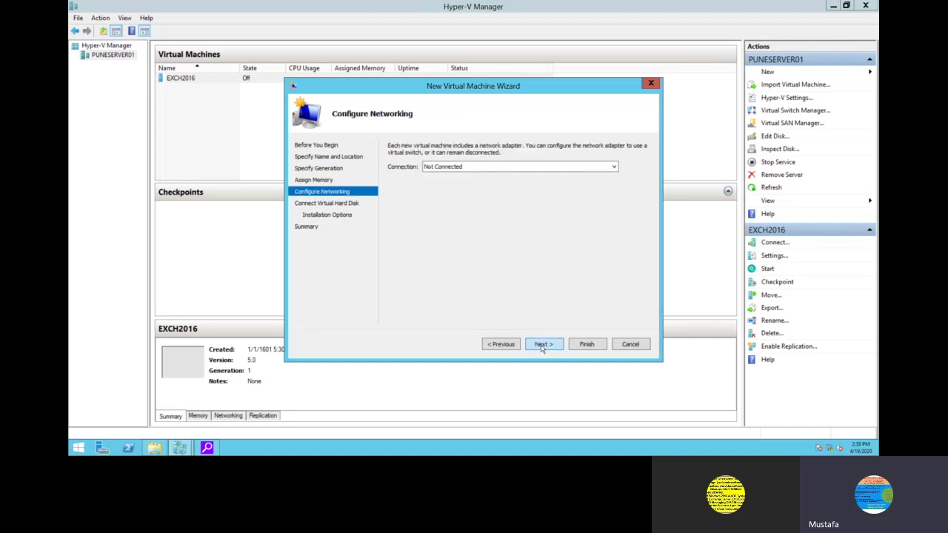
Connect the virtual machine's network adapter to the Realtek PCIe FE Family Controller - Virtual Switch
{"action": "left_click", "coordinate": [486, 169]}
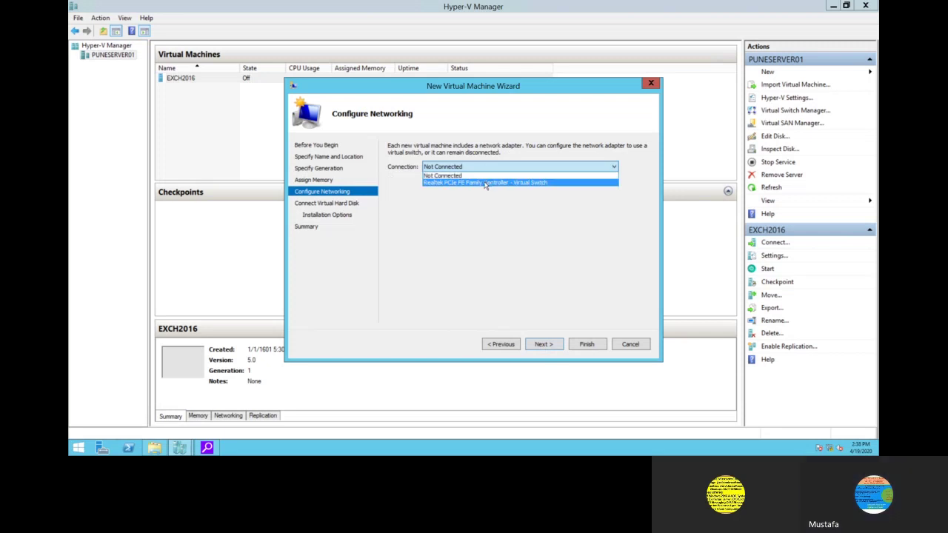
{"action": "left_click", "coordinate": [486, 183]}
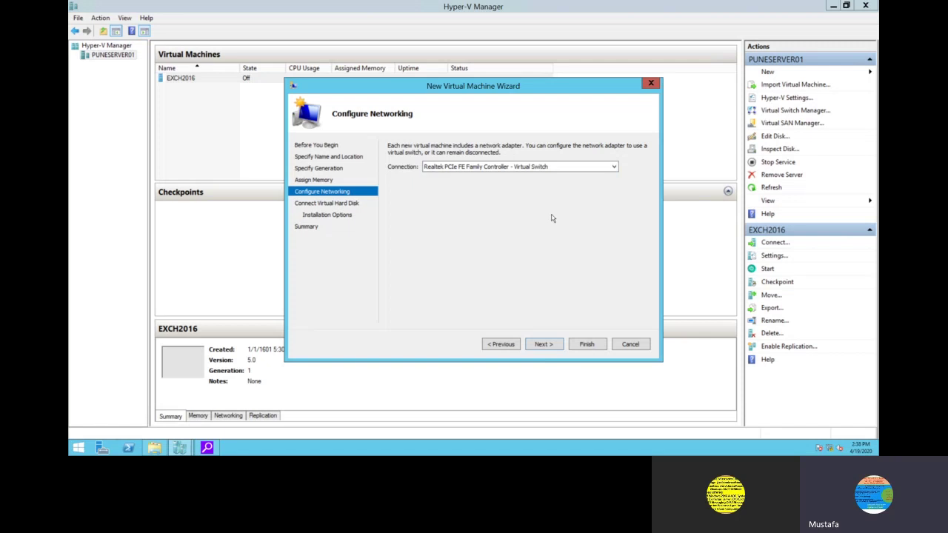
{"action": "left_click", "coordinate": [542, 345]}
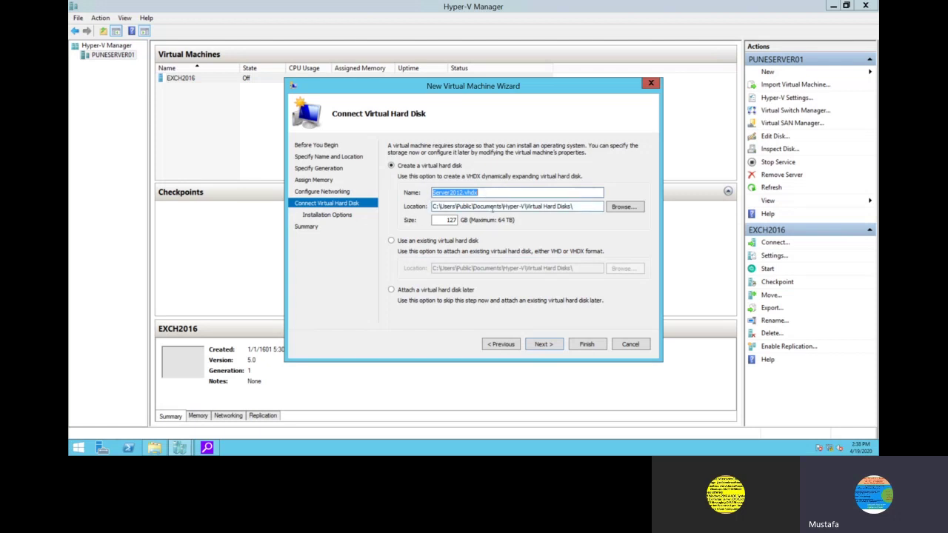
Create a Server2012 folder inside C:\VM-Storage and set it as the location of the new virtual hard disk
{"action": "left_click", "coordinate": [627, 208]}
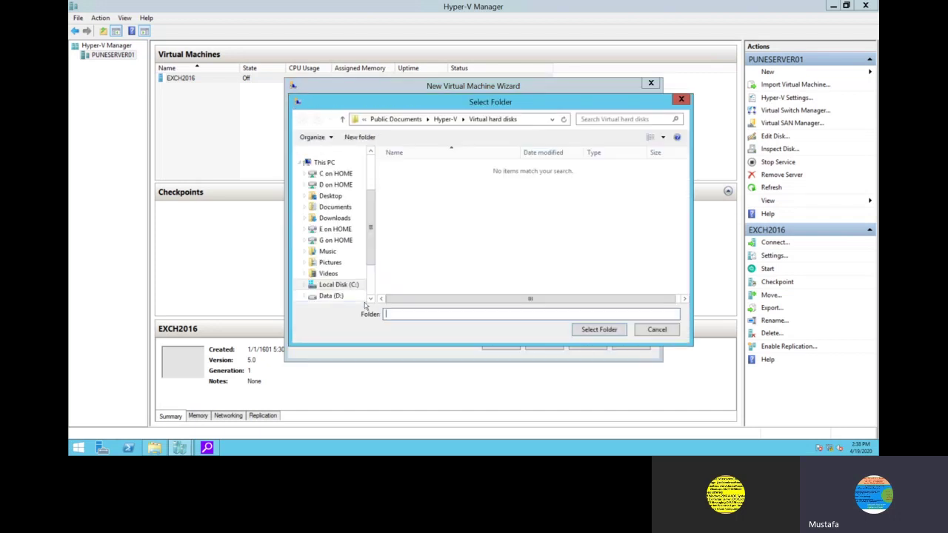
{"action": "left_click", "coordinate": [329, 297]}
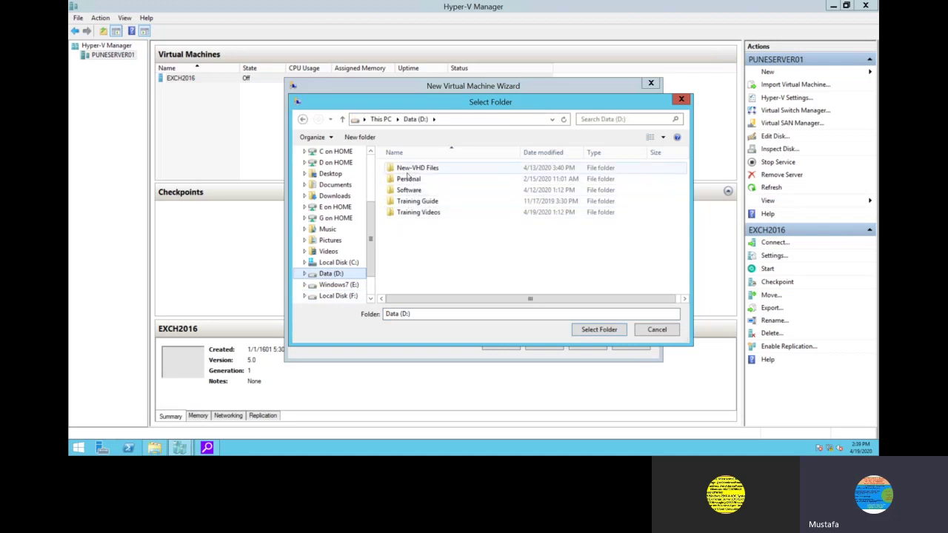
{"action": "left_click", "coordinate": [341, 264]}
{"action": "left_click", "coordinate": [411, 213]}
{"action": "double_click", "coordinate": [411, 213]}
{"action": "right_click", "coordinate": [412, 185]}
{"action": "mouse_move", "coordinate": [496, 288]}
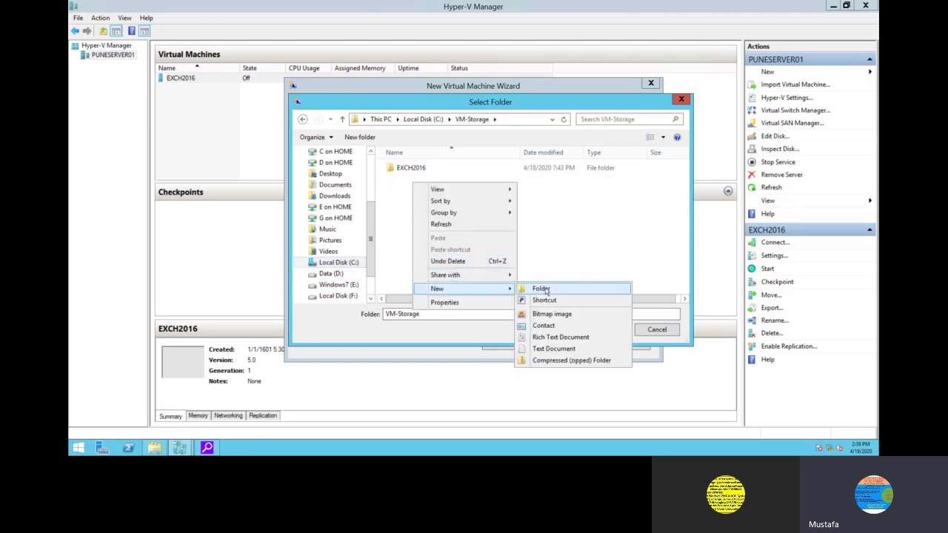
{"action": "left_click", "coordinate": [547, 291]}
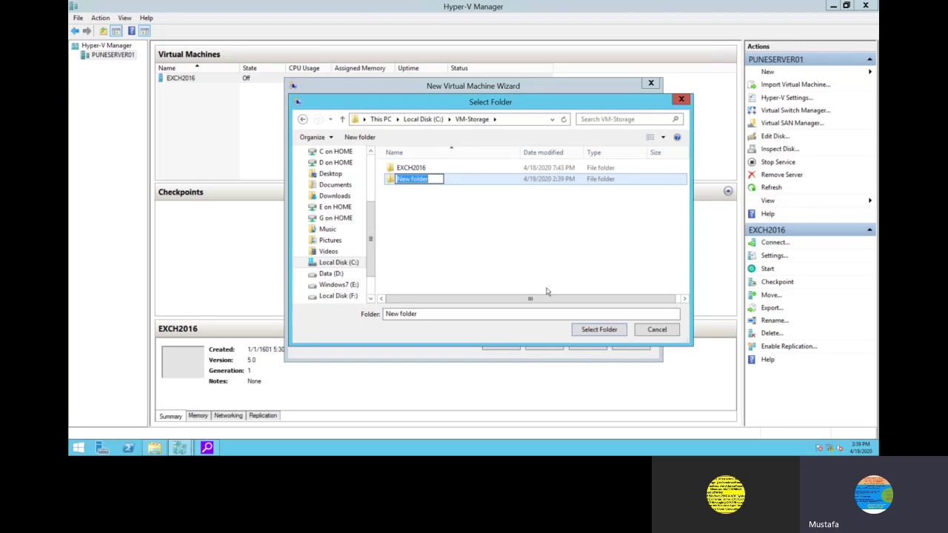
{"action": "type", "text": "Server2012"}
{"action": "left_click", "coordinate": [509, 262]}
{"action": "double_click", "coordinate": [419, 182]}
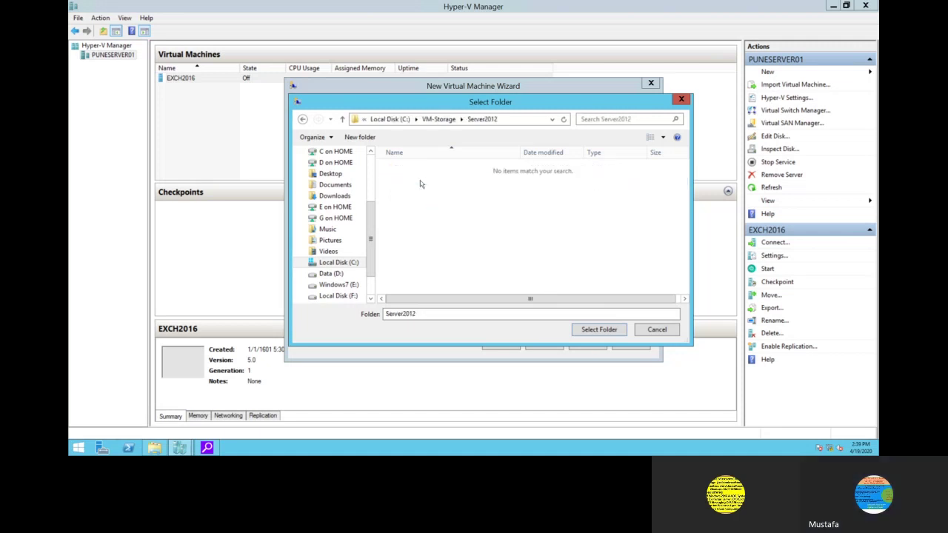
{"action": "left_click", "coordinate": [581, 331]}
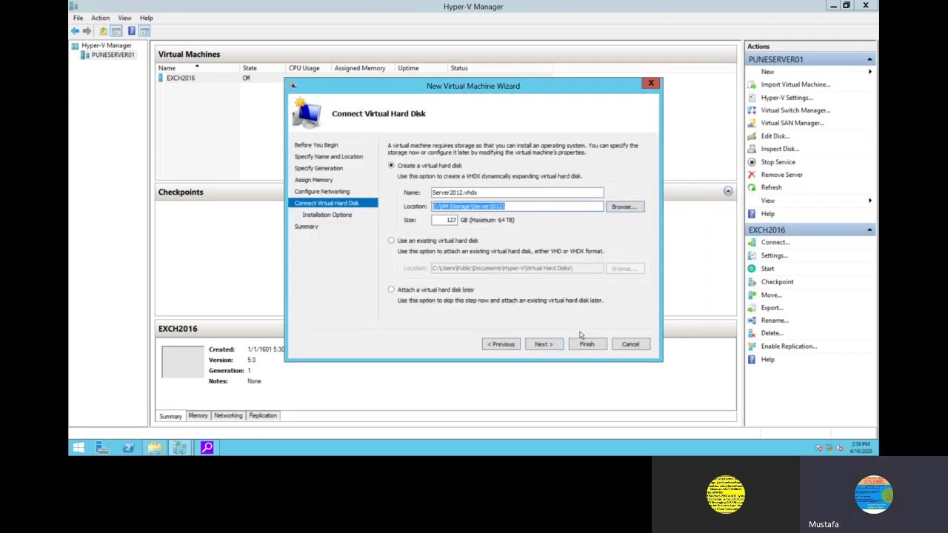
Set the virtual hard disk size to 60 GB and continue to the installation options
{"action": "double_click", "coordinate": [447, 220]}
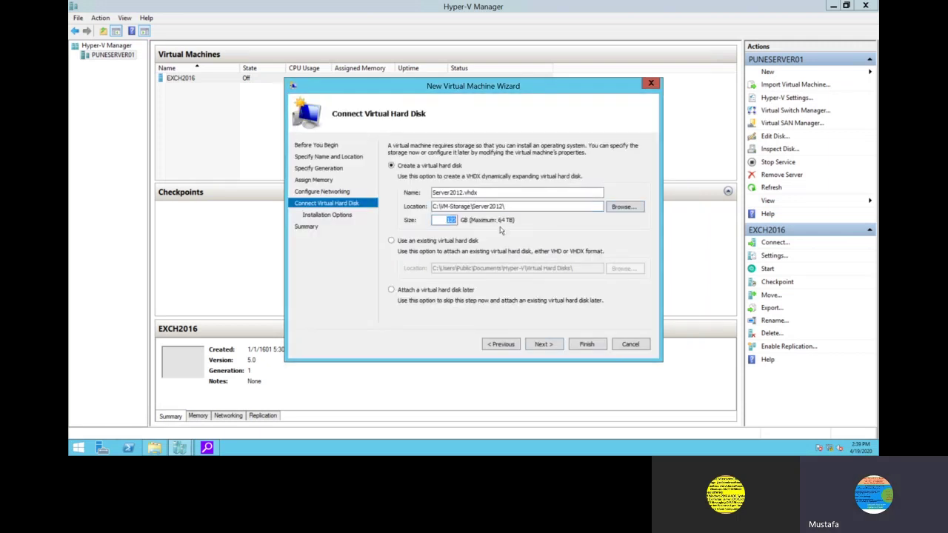
{"action": "type", "text": "60"}
{"action": "left_click", "coordinate": [541, 347]}
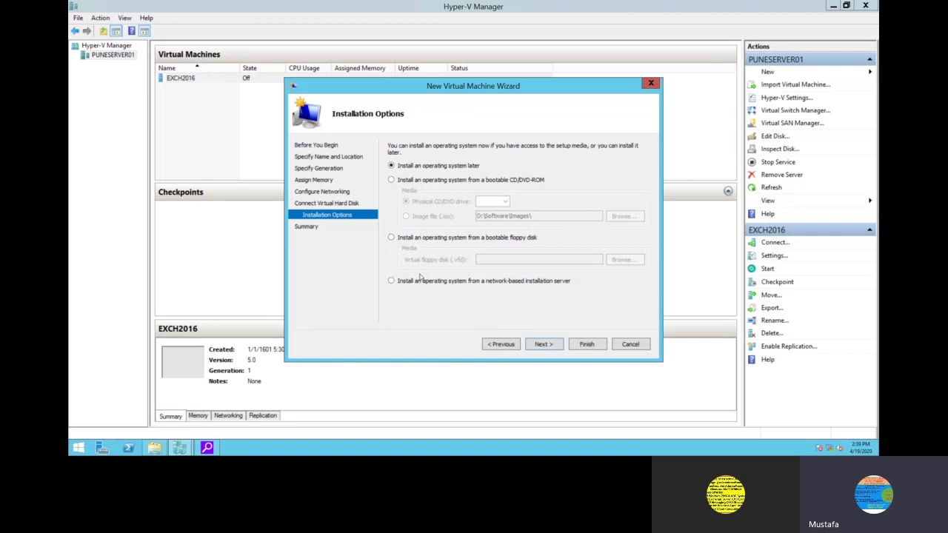
Set the operating system to install from the Win2012_X64FRE_SERVER_EVAL ISO image file in D:\Software\Images
{"action": "left_click", "coordinate": [391, 180]}
{"action": "left_click", "coordinate": [406, 217]}
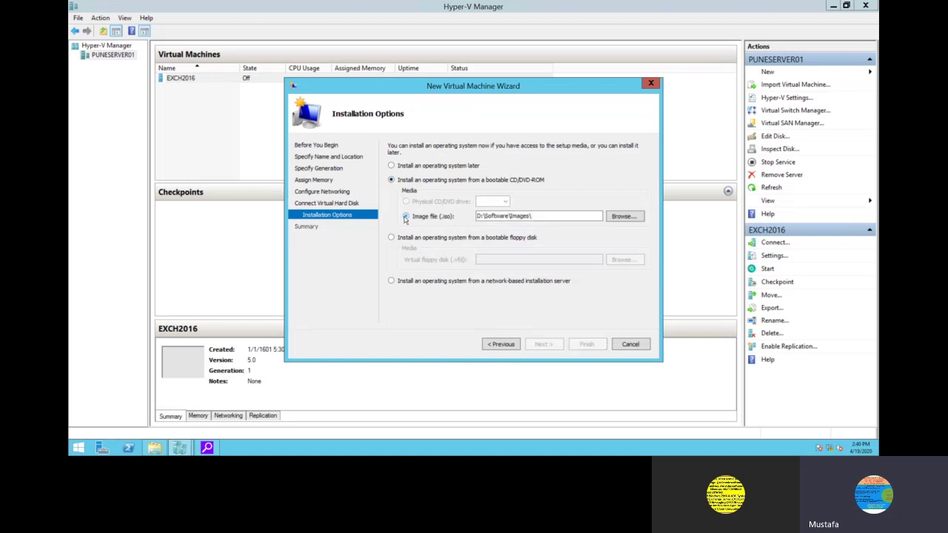
{"action": "left_click", "coordinate": [617, 218]}
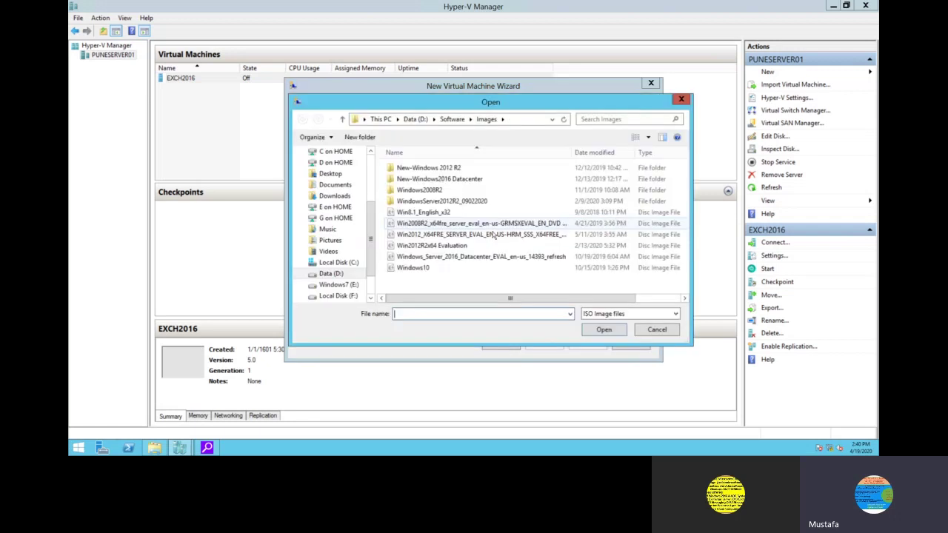
{"action": "double_click", "coordinate": [409, 239]}
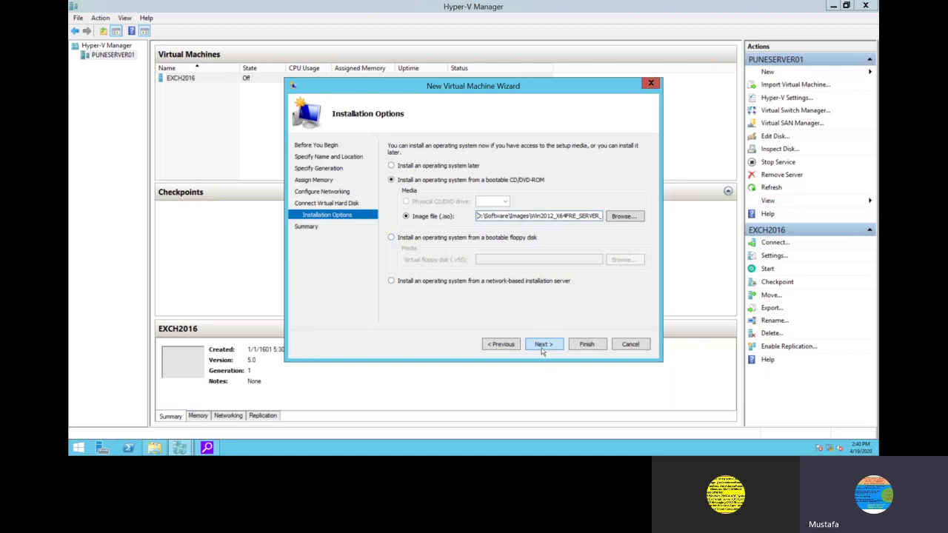
{"action": "left_click", "coordinate": [542, 345]}
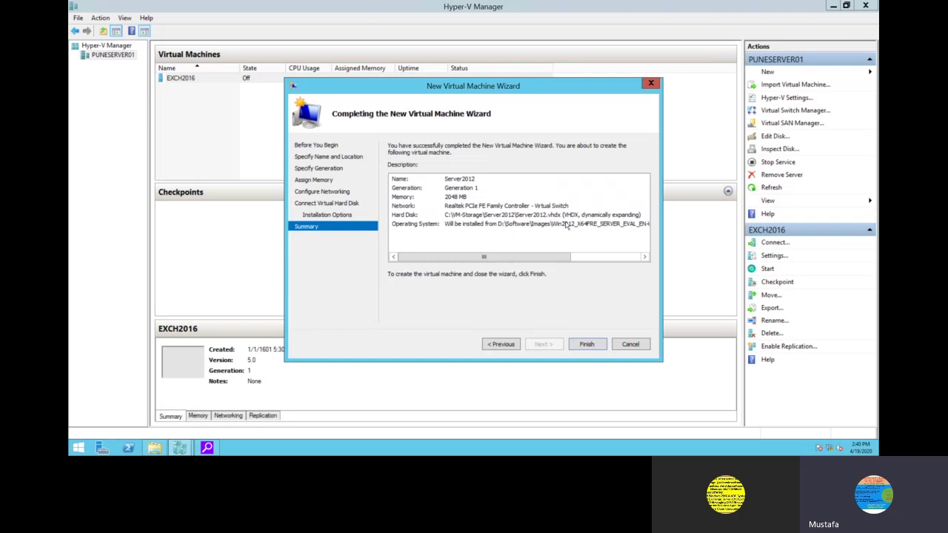
Finish creating the Server2012 virtual machine and start it
{"action": "left_click", "coordinate": [587, 345]}
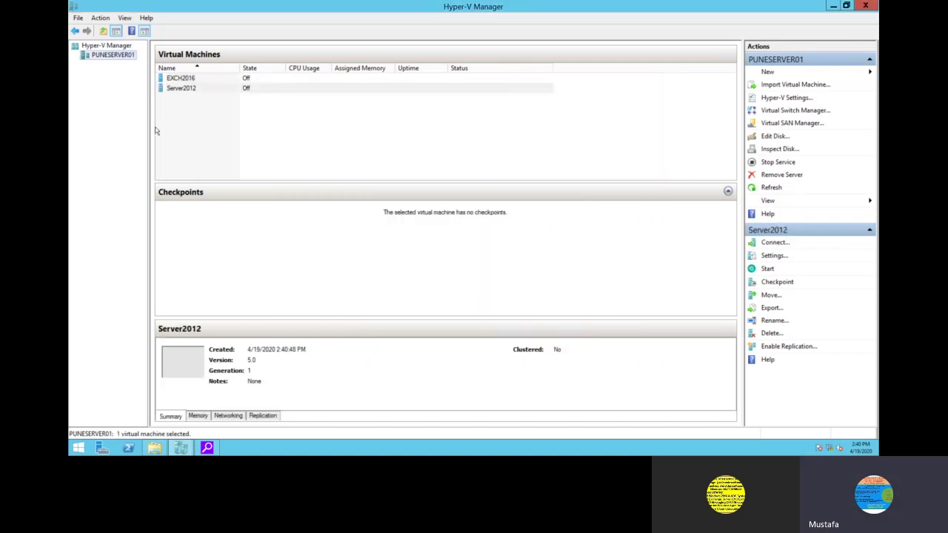
{"action": "left_click", "coordinate": [179, 89]}
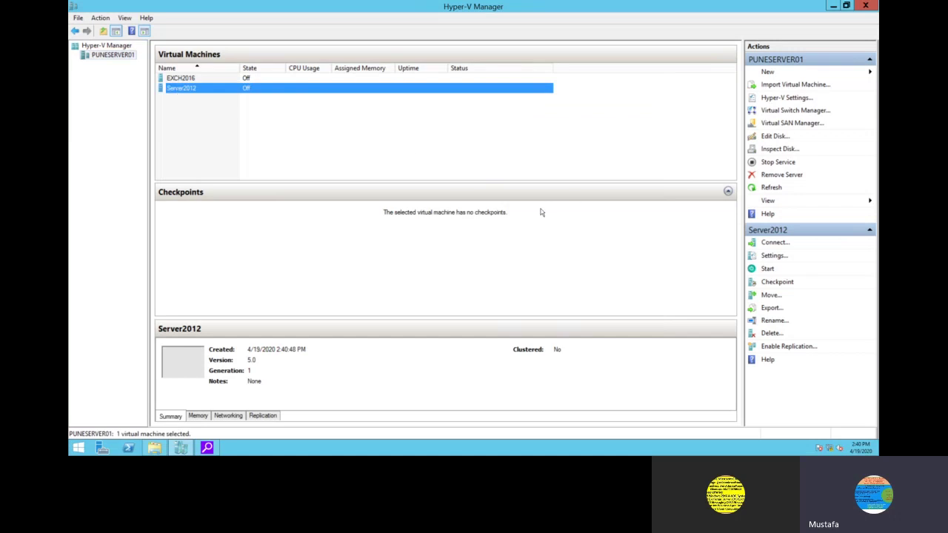
{"action": "left_click", "coordinate": [768, 269]}
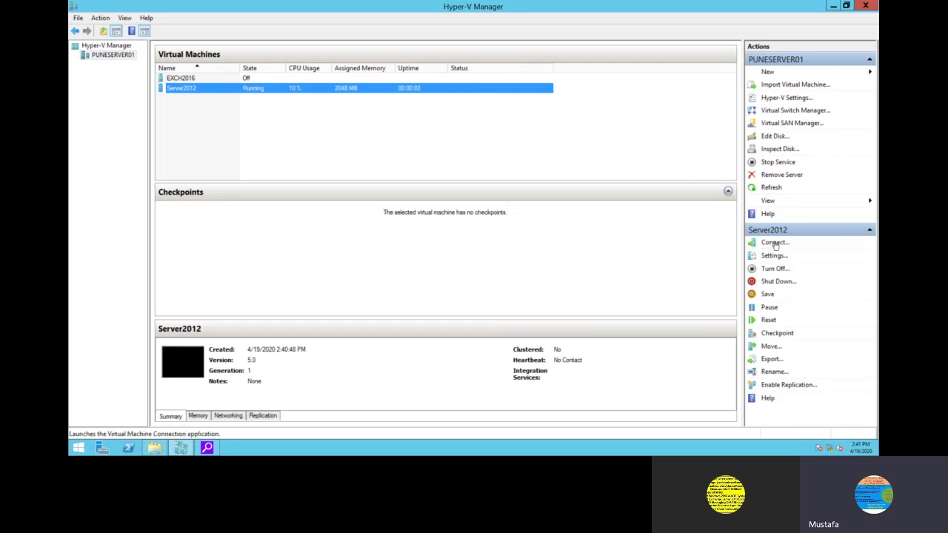
Connect to the running Server2012 virtual machine, decline taking over the existing session, and bring the already open connection window forward
{"action": "left_click", "coordinate": [774, 244]}
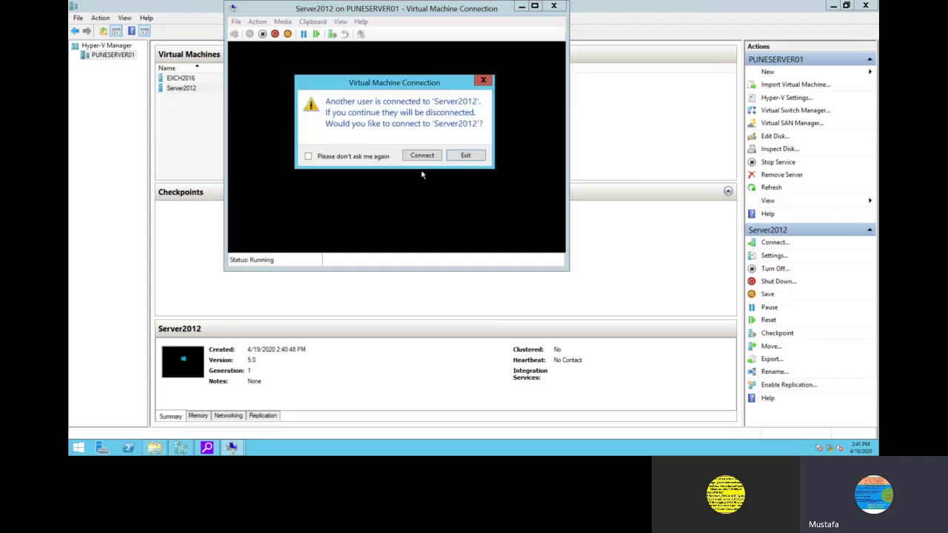
{"action": "left_click", "coordinate": [466, 156]}
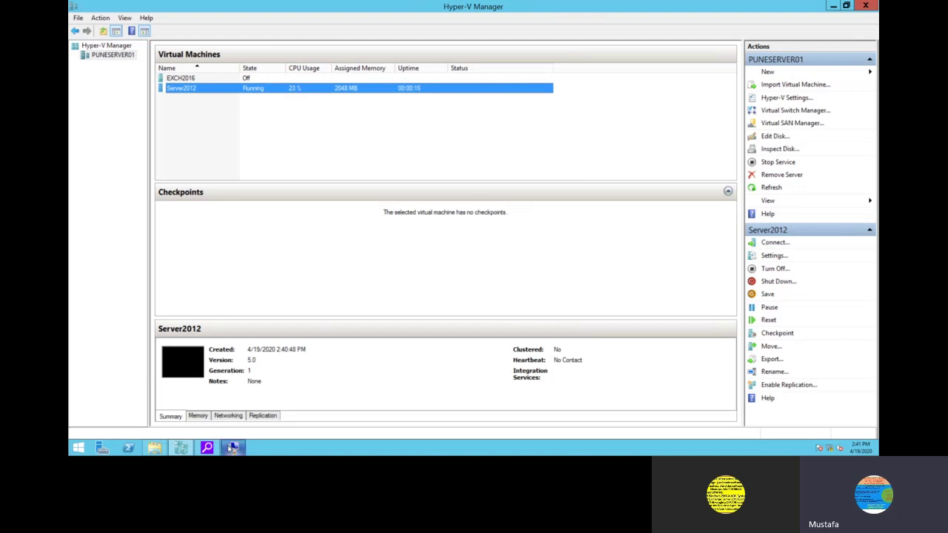
{"action": "mouse_move", "coordinate": [229, 448]}
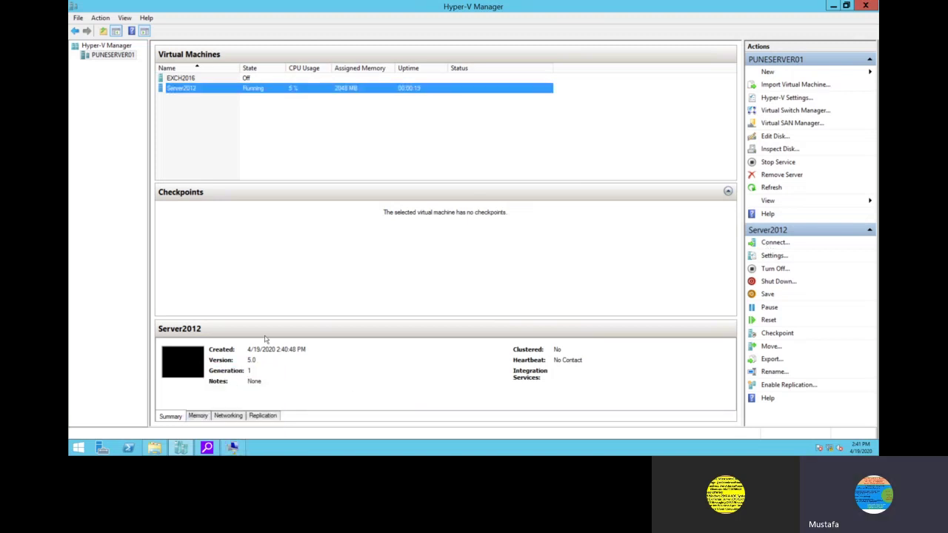
{"action": "left_click", "coordinate": [233, 449]}
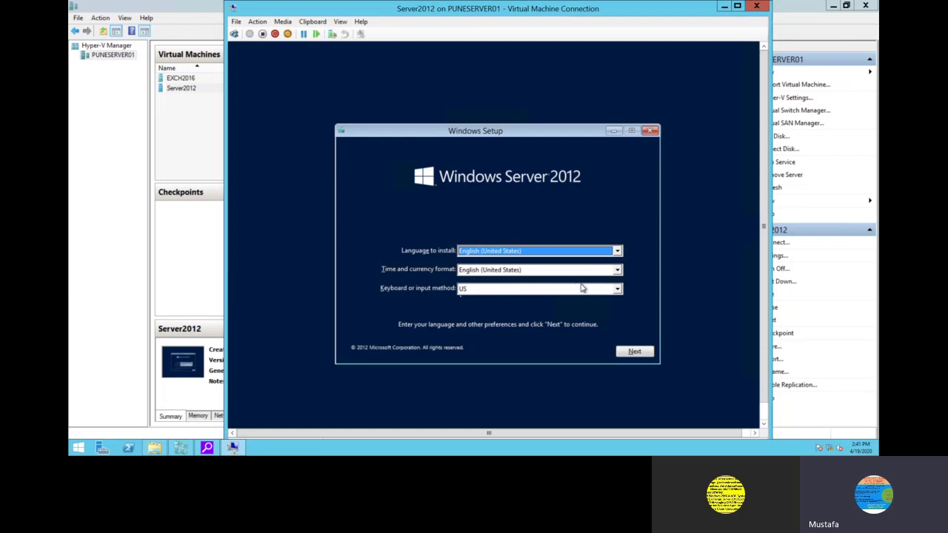
Accept English (United States) and the US keyboard in Windows Setup and start the Windows Server 2012 installation
{"action": "left_click", "coordinate": [634, 353]}
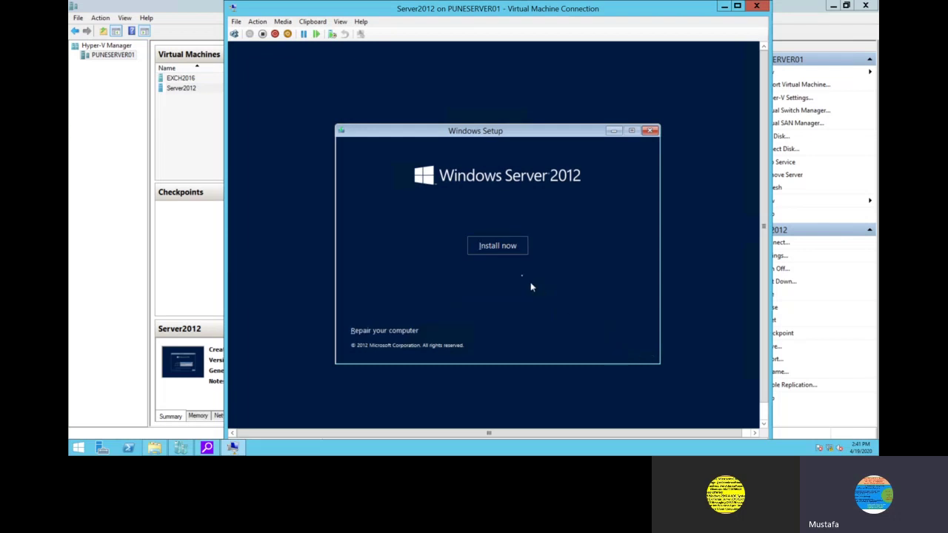
{"action": "left_click", "coordinate": [497, 252]}
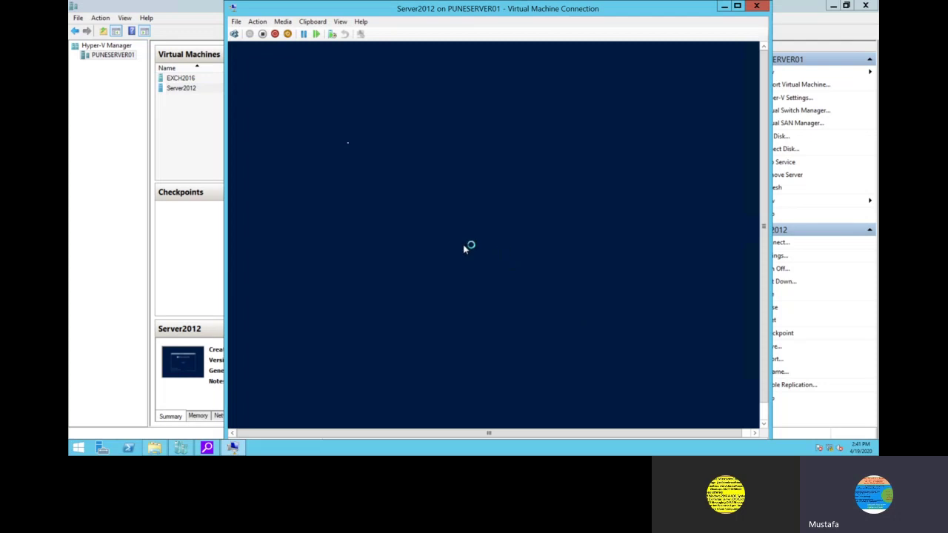
Minimize Hyper-V Manager, maximize the Server2012 connection window and show the virtual machine in full screen mode
{"action": "left_click_drag", "start_coordinate": [346, 13], "coordinate": [315, 11]}
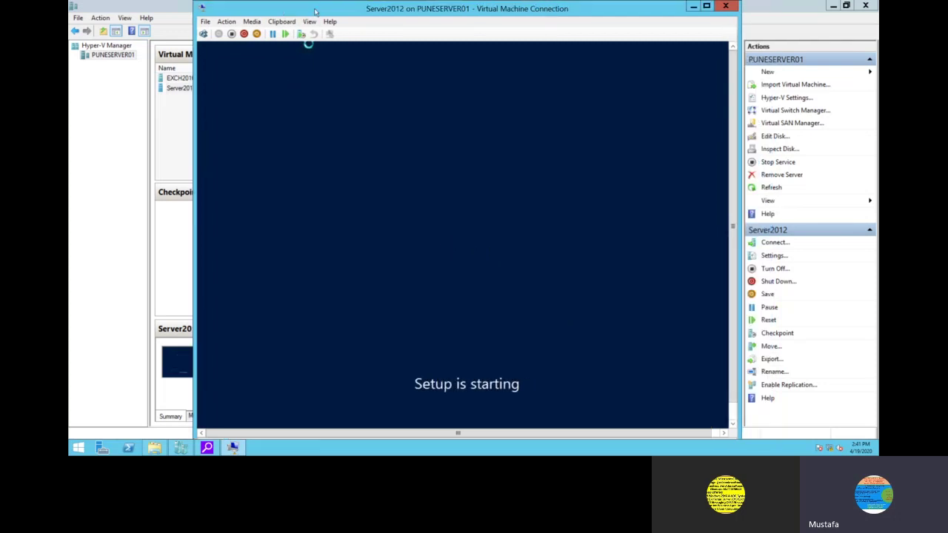
{"action": "left_click", "coordinate": [832, 6]}
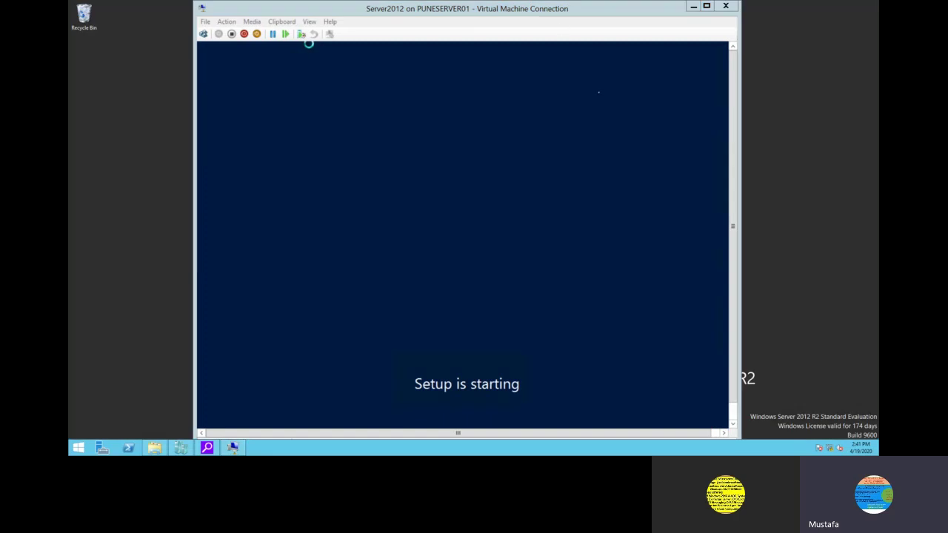
{"action": "double_click", "coordinate": [587, 11]}
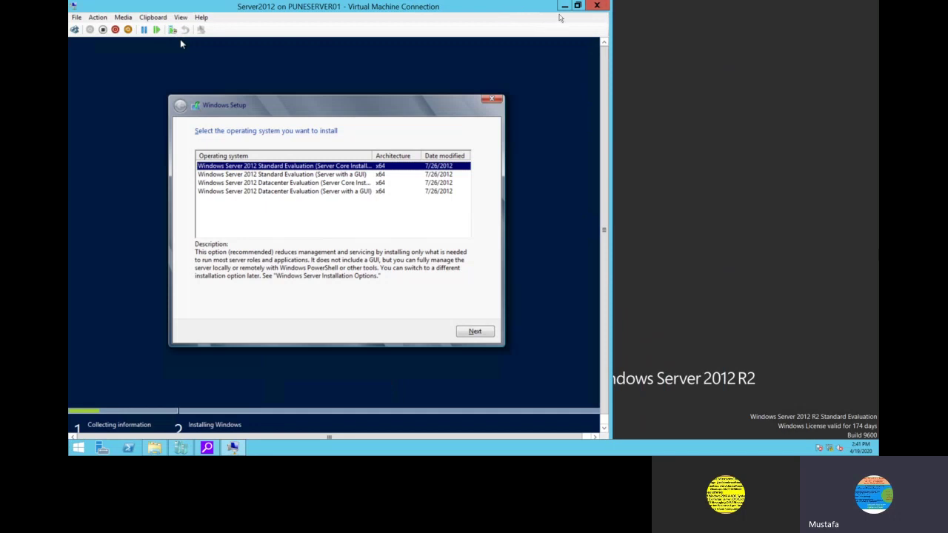
{"action": "left_click", "coordinate": [180, 17]}
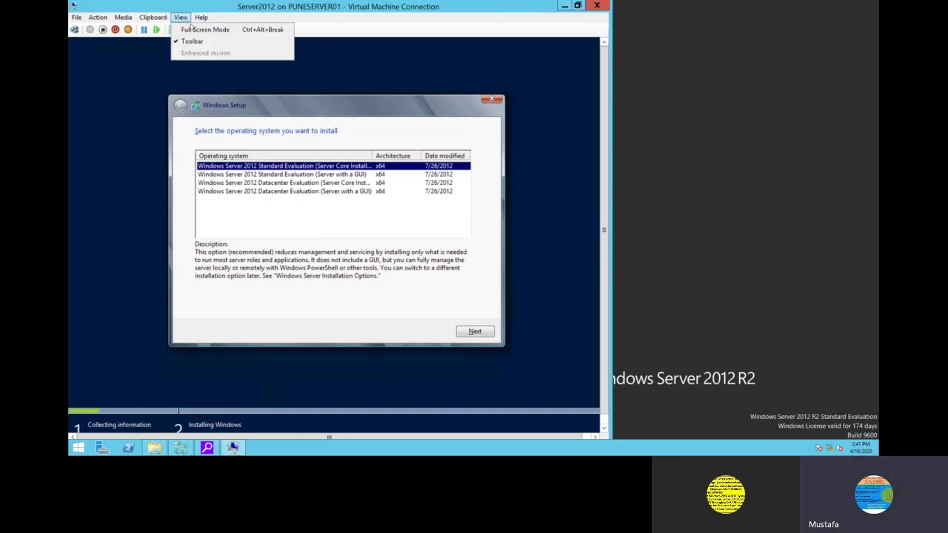
{"action": "left_click", "coordinate": [207, 30]}
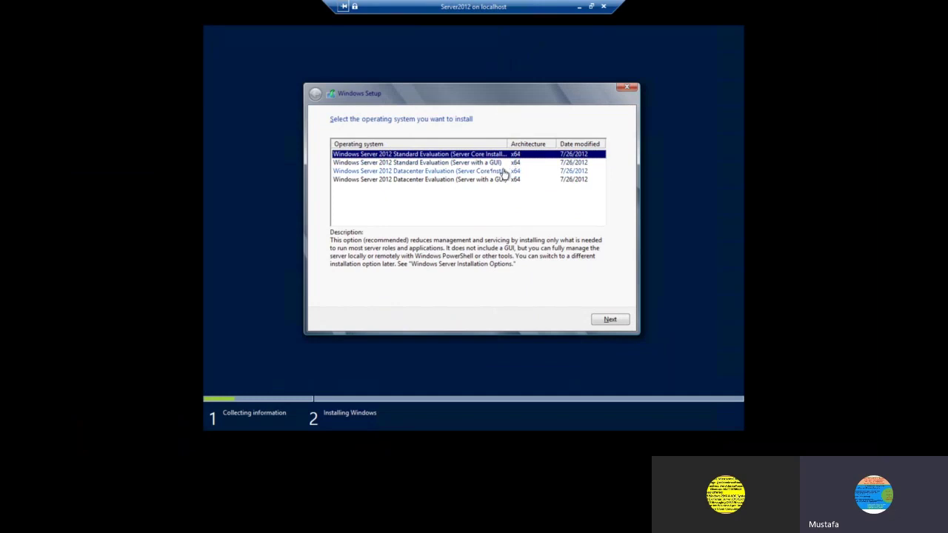
Start a custom installation of Windows Server 2012 Standard Evaluation (Server with a GUI) on the unallocated Drive 0, accepting the license terms
{"action": "left_click", "coordinate": [461, 165]}
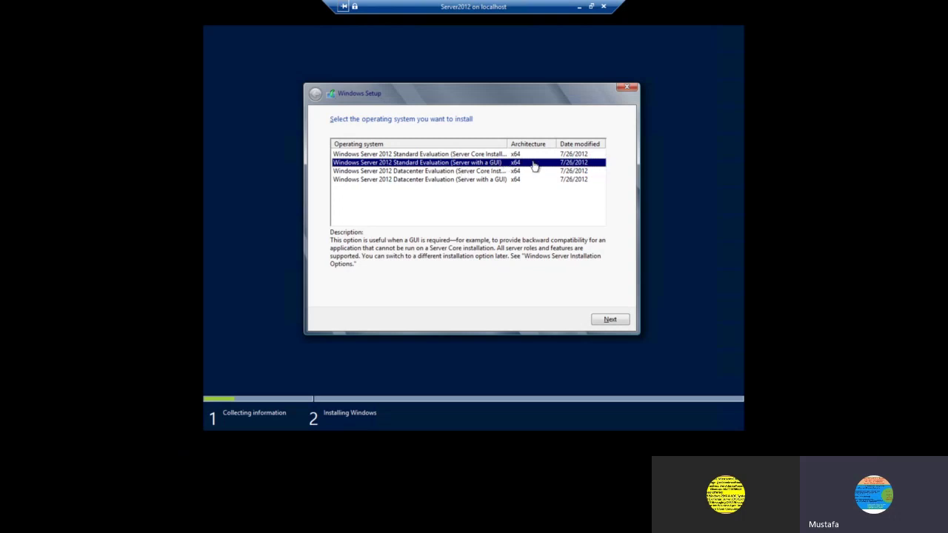
{"action": "left_click", "coordinate": [597, 323]}
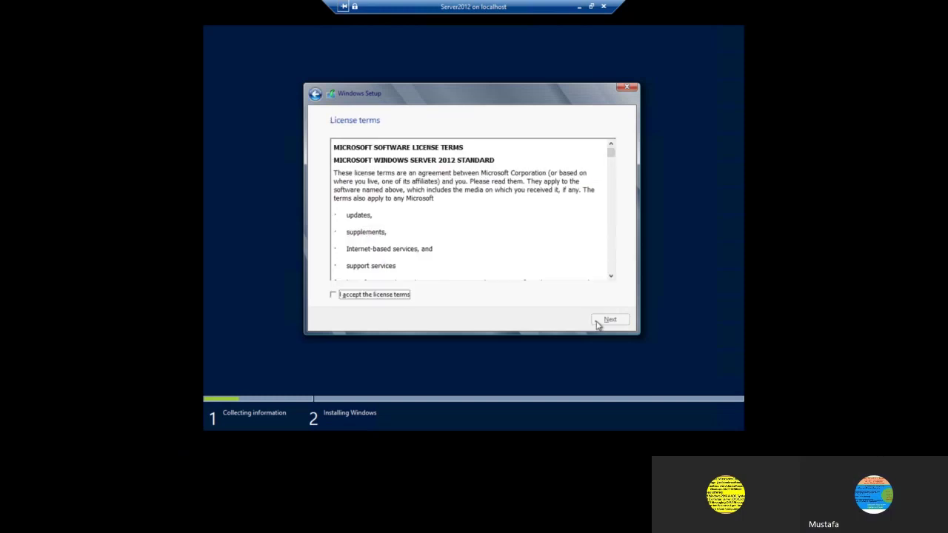
{"action": "left_click", "coordinate": [334, 296]}
{"action": "left_click", "coordinate": [606, 321]}
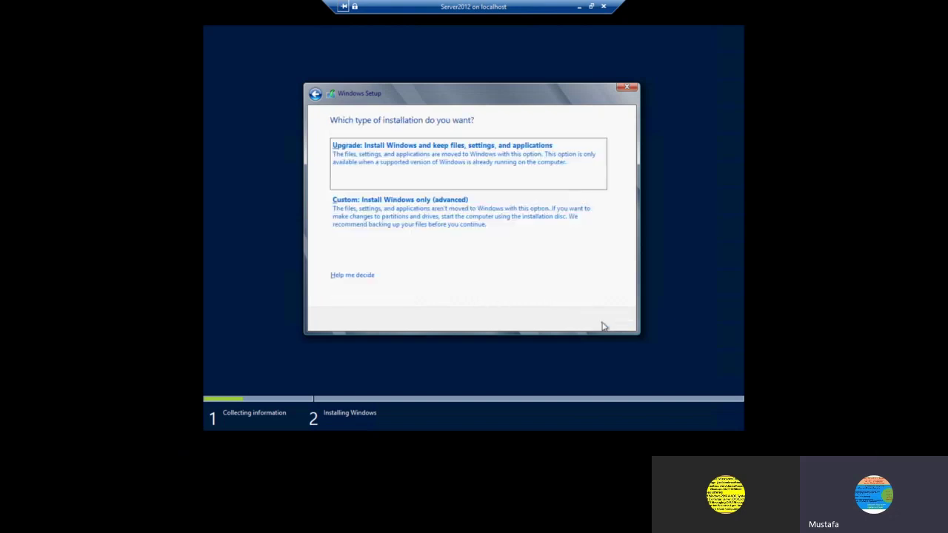
{"action": "left_click", "coordinate": [417, 222]}
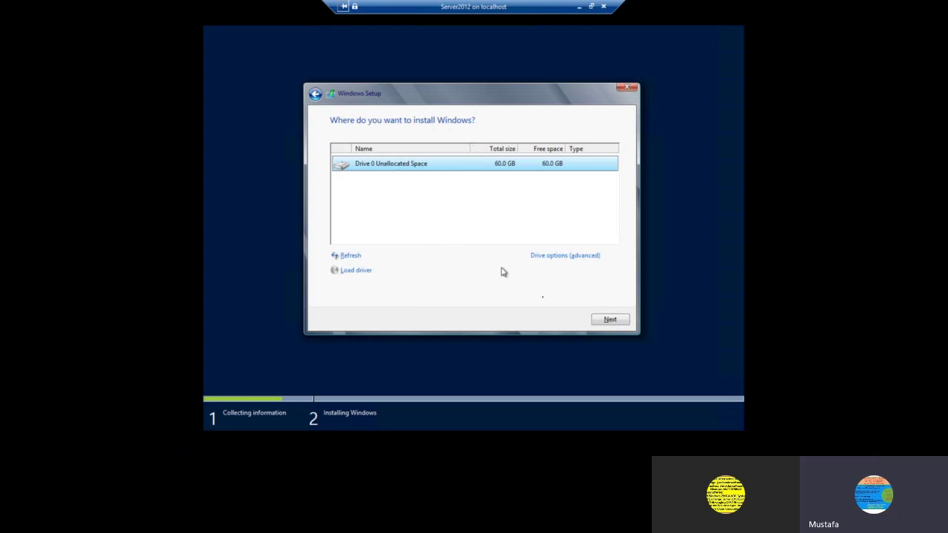
{"action": "left_click", "coordinate": [606, 318]}
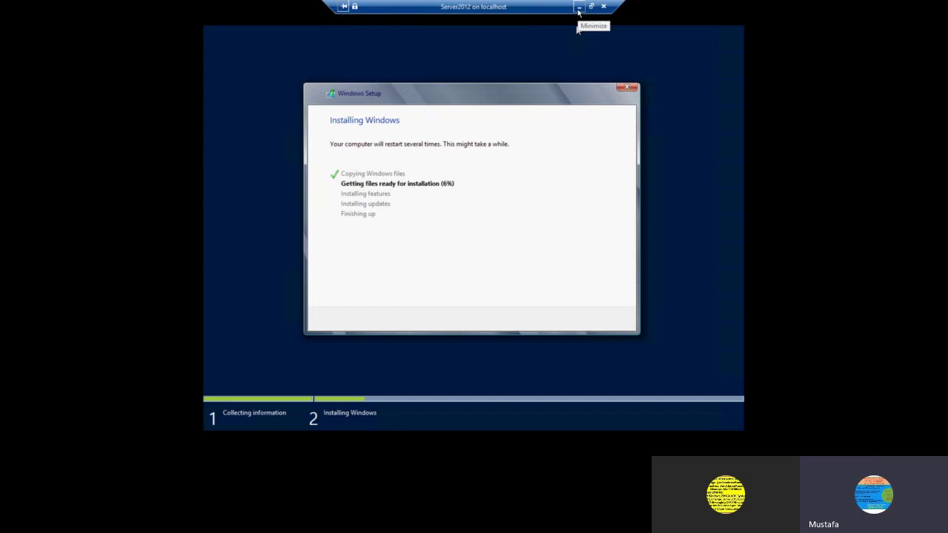
Minimize the virtual machine and its host's remote session, and switch to the other remote desktop session, hosting PUNESERVER04
{"action": "left_click", "coordinate": [578, 7]}
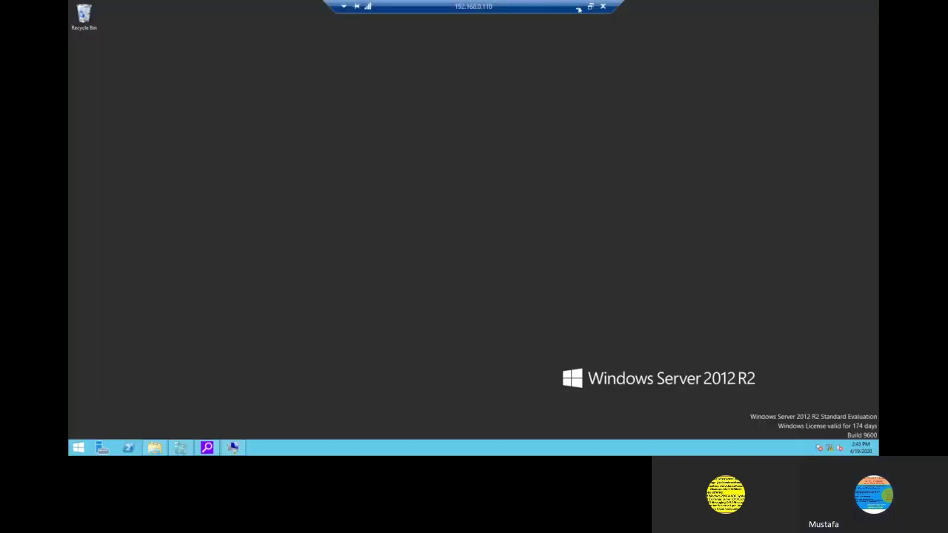
{"action": "left_click", "coordinate": [579, 7]}
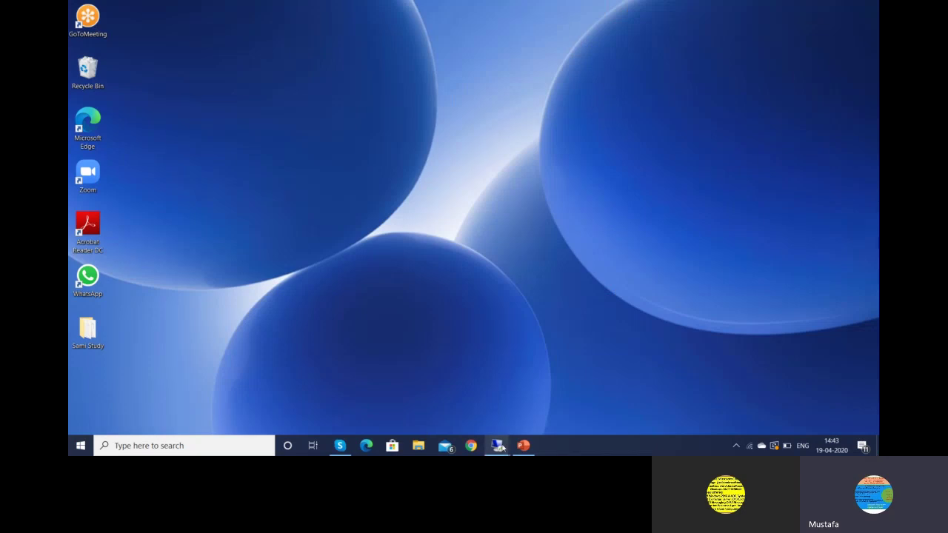
{"action": "mouse_move", "coordinate": [500, 448]}
{"action": "left_click", "coordinate": [552, 412]}
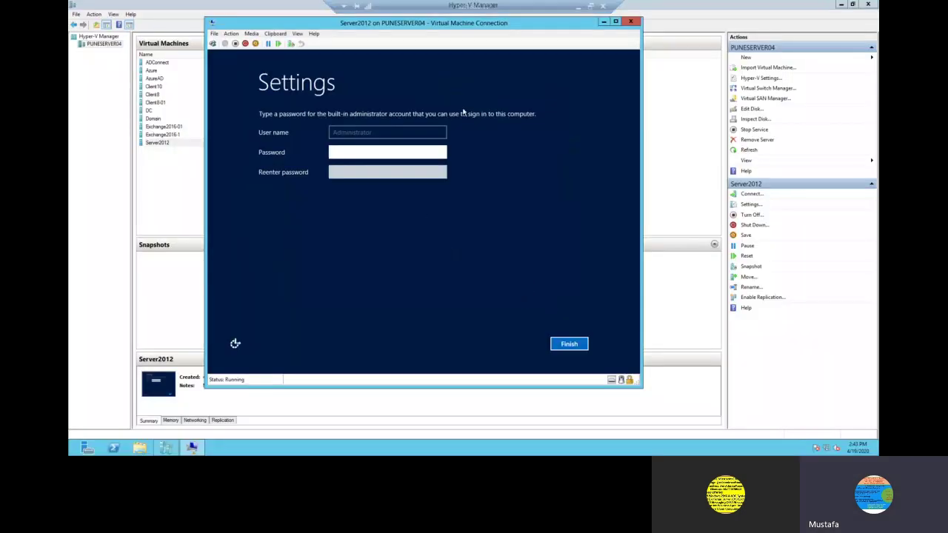
Move the Server2012 connection window clear of the session bar and show the virtual machine in full screen mode
{"action": "mouse_move", "coordinate": [543, 4]}
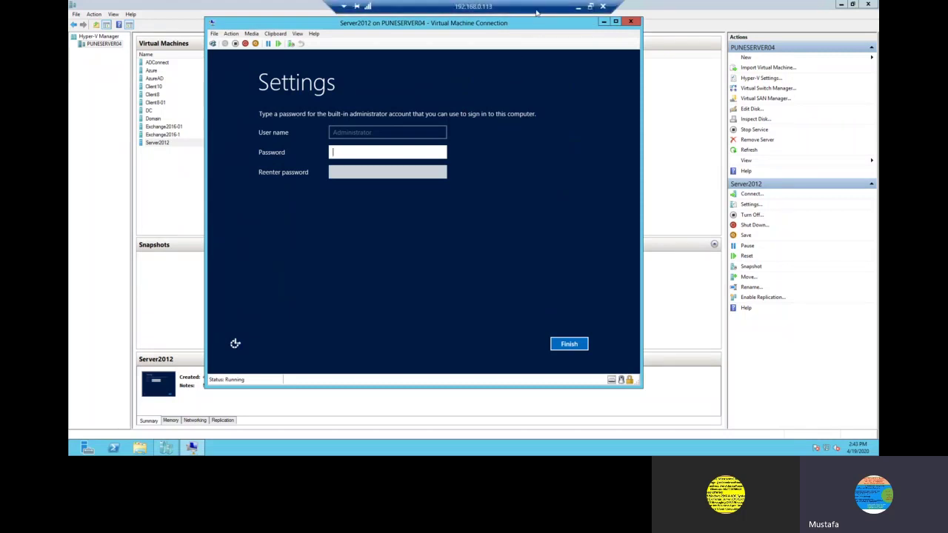
{"action": "left_click_drag", "start_coordinate": [530, 30], "coordinate": [556, 57]}
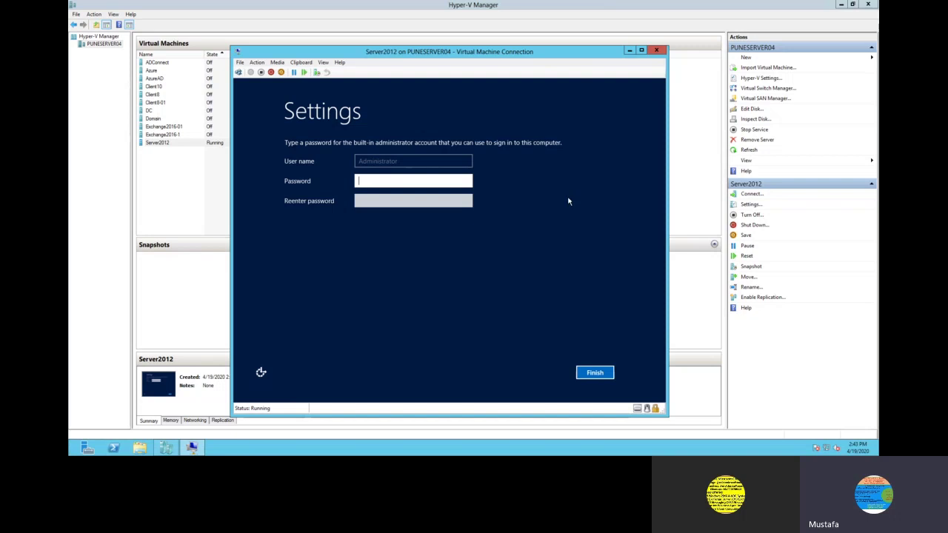
{"action": "left_click", "coordinate": [324, 65]}
{"action": "left_click", "coordinate": [334, 76]}
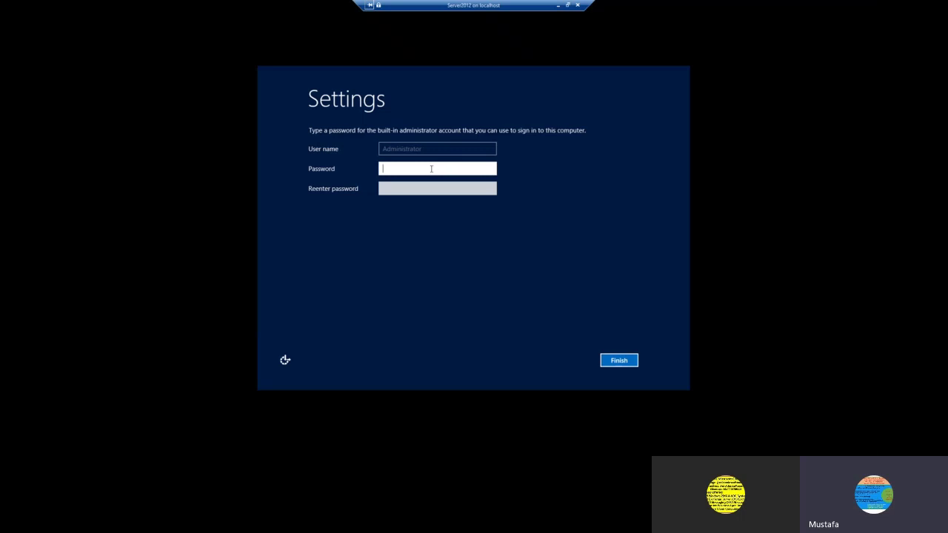
Enter and re-enter the password for the built-in Administrator account and finish the Windows settings
{"action": "type", "text": "***********"}
{"action": "left_click", "coordinate": [414, 192]}
{"action": "type", "text": "***********"}
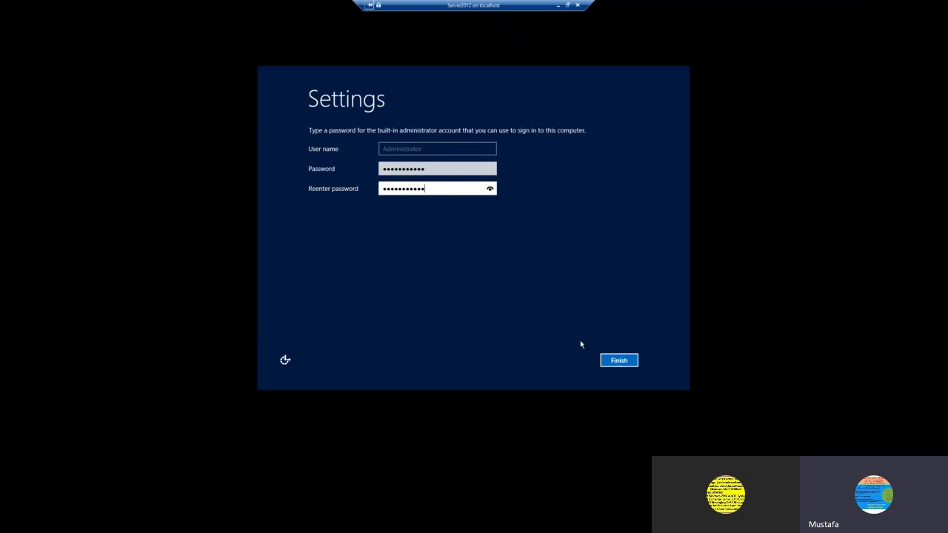
{"action": "left_click", "coordinate": [609, 360]}
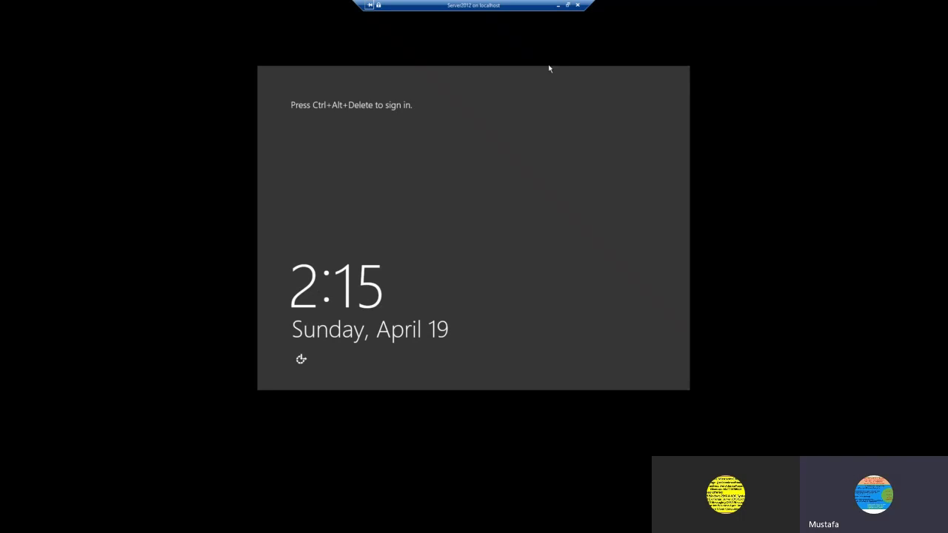
Return the virtual machine to a window, minimize Hyper-V Manager, and sign in to Server2012 as Administrator with the account password
{"action": "left_click", "coordinate": [567, 6]}
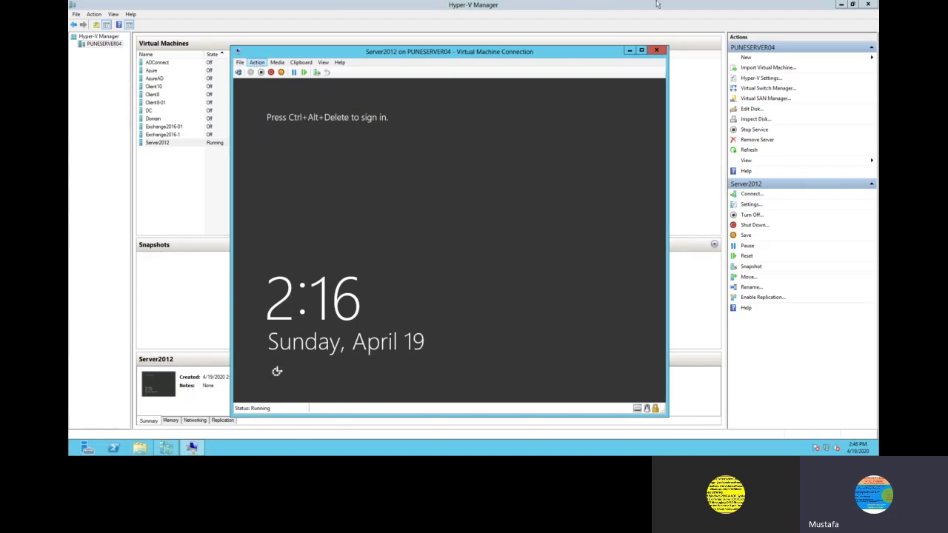
{"action": "left_click", "coordinate": [841, 6]}
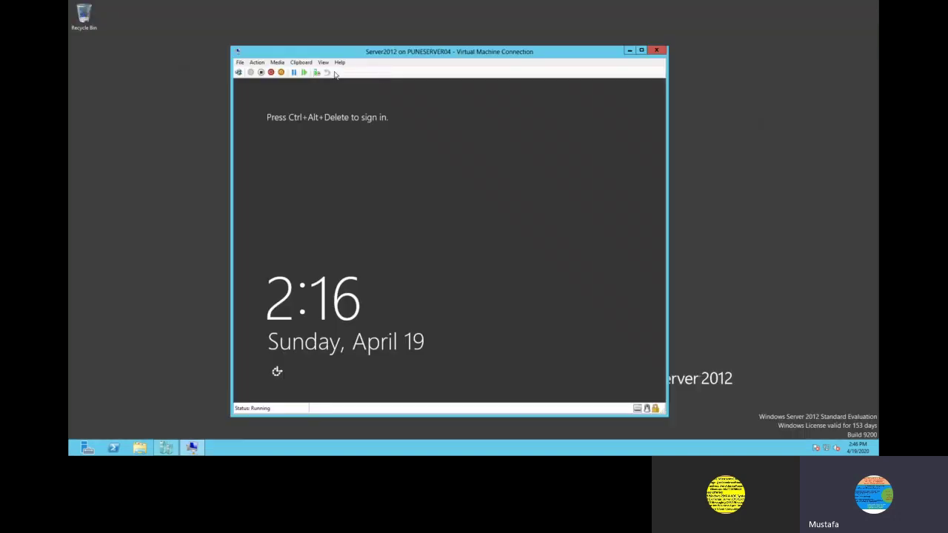
{"action": "left_click", "coordinate": [255, 62]}
{"action": "left_click", "coordinate": [268, 72]}
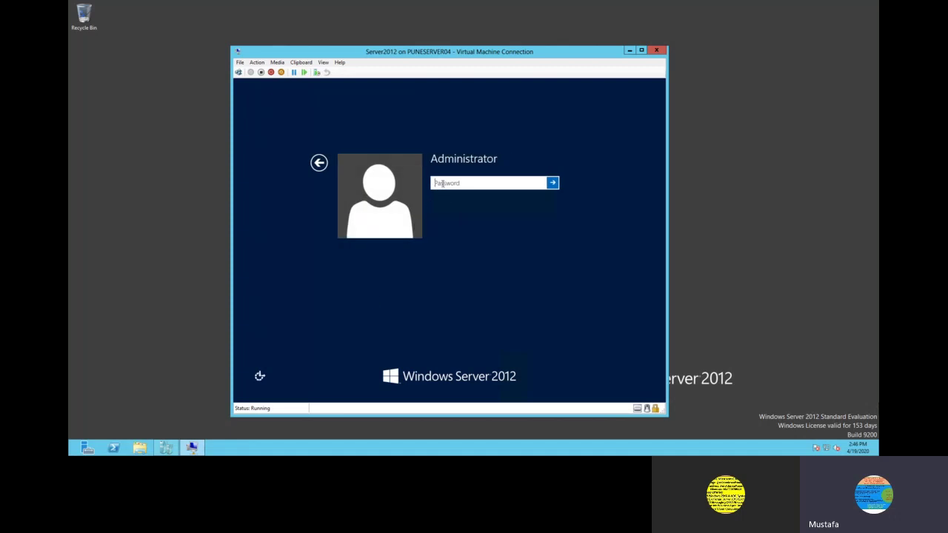
{"action": "type", "text": "•••••••••••"}
{"action": "key", "text": "Return"}
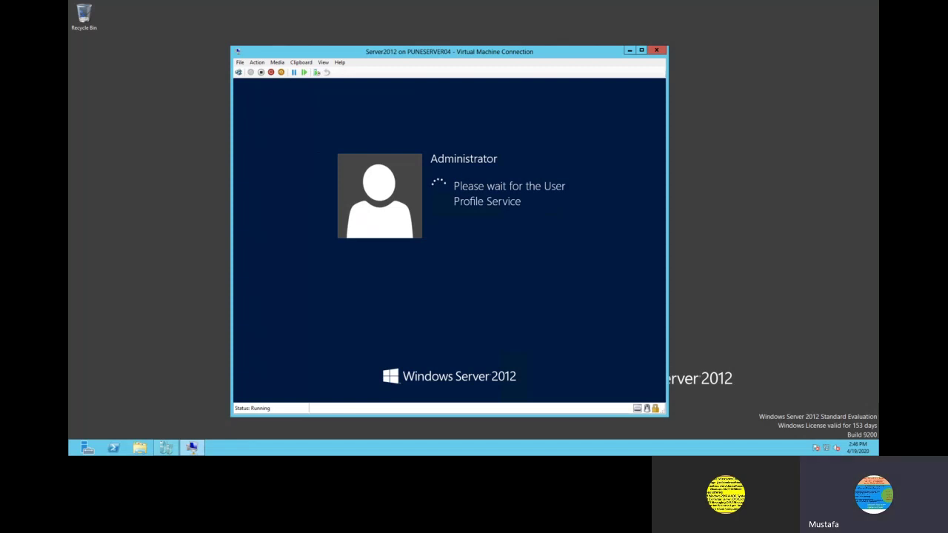
Show the Server2012 virtual machine in full screen mode and minimize Server Manager
{"action": "left_click", "coordinate": [323, 64]}
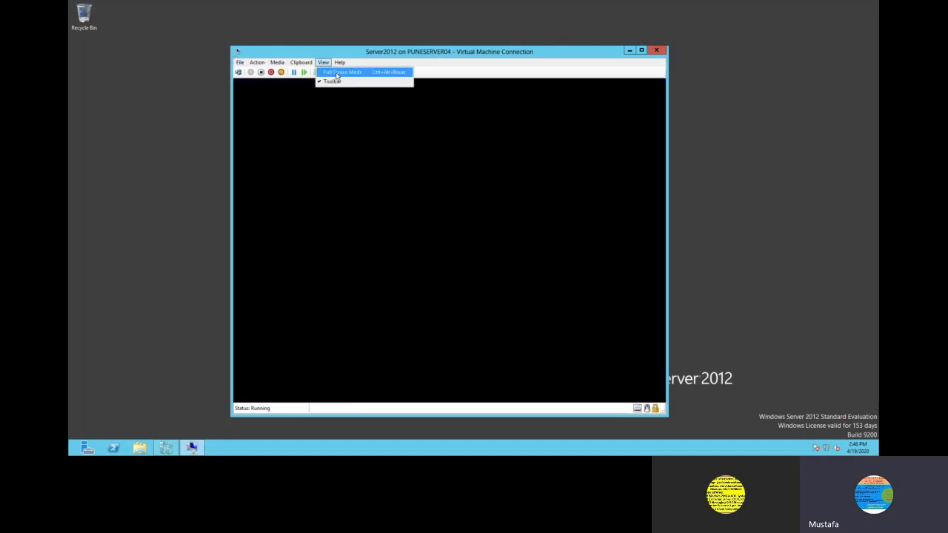
{"action": "left_click", "coordinate": [334, 72]}
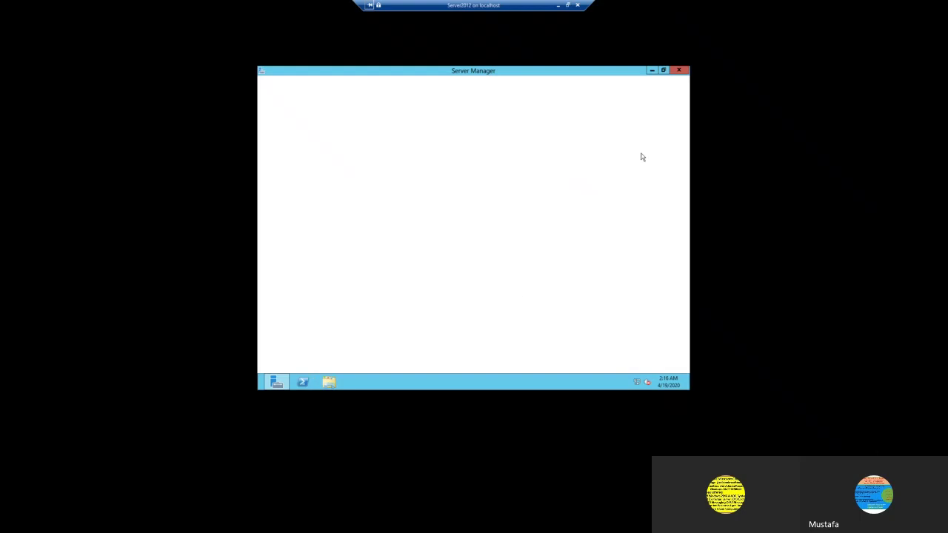
{"action": "left_click", "coordinate": [651, 71]}
Open Computer in File Explorer to view its drives, and check the computer's basic system information
{"action": "left_click", "coordinate": [328, 382]}
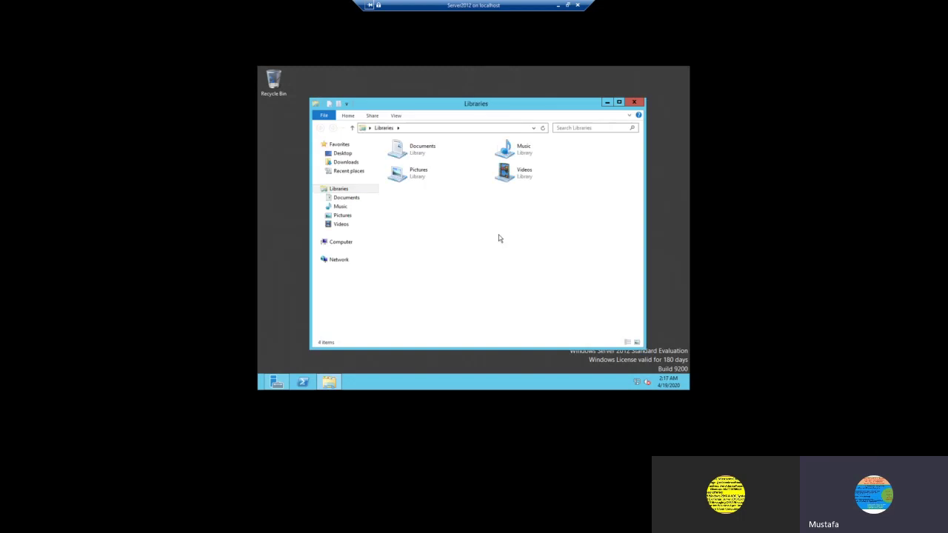
{"action": "left_click", "coordinate": [342, 247]}
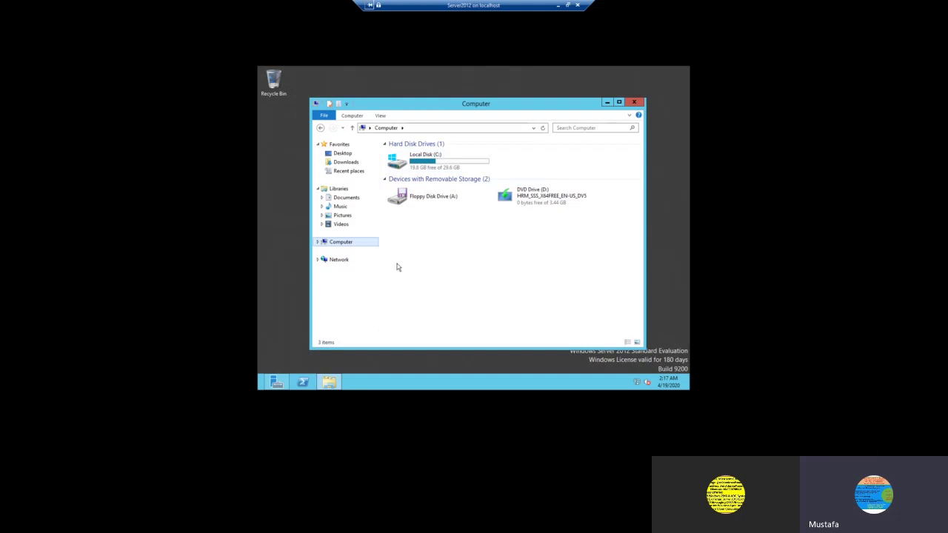
{"action": "right_click", "coordinate": [345, 246]}
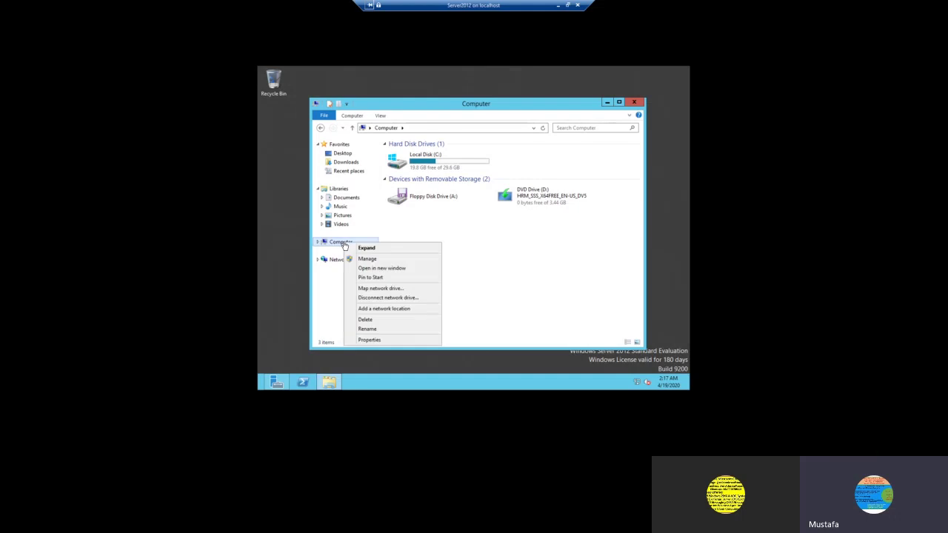
{"action": "left_click", "coordinate": [386, 341]}
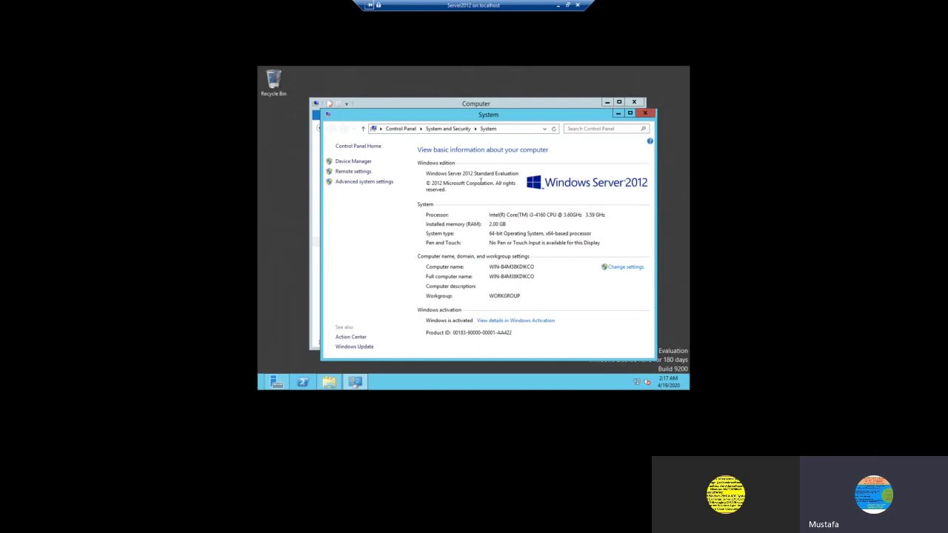
{"action": "left_click", "coordinate": [646, 113]}
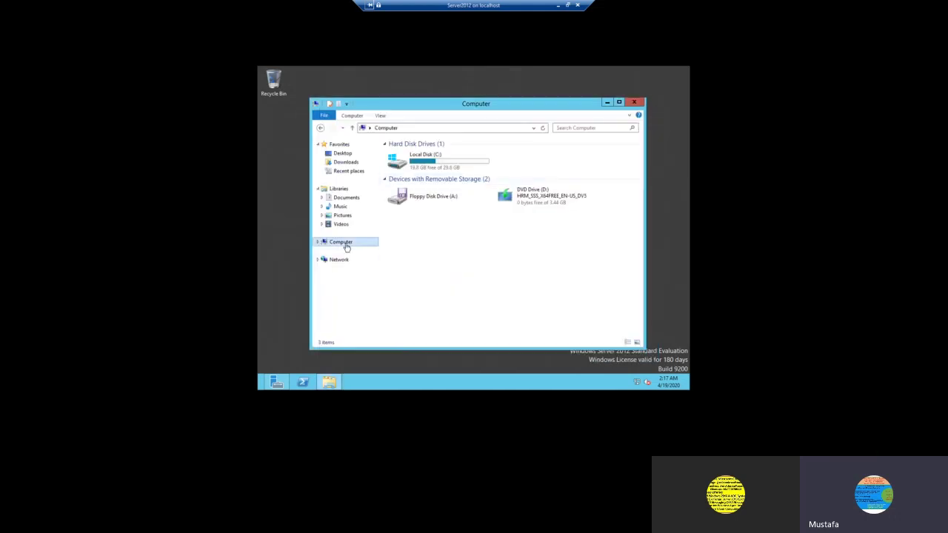
Change the computer name to Server2012 in the system properties, keeping the WORKGROUP membership
{"action": "right_click", "coordinate": [346, 247]}
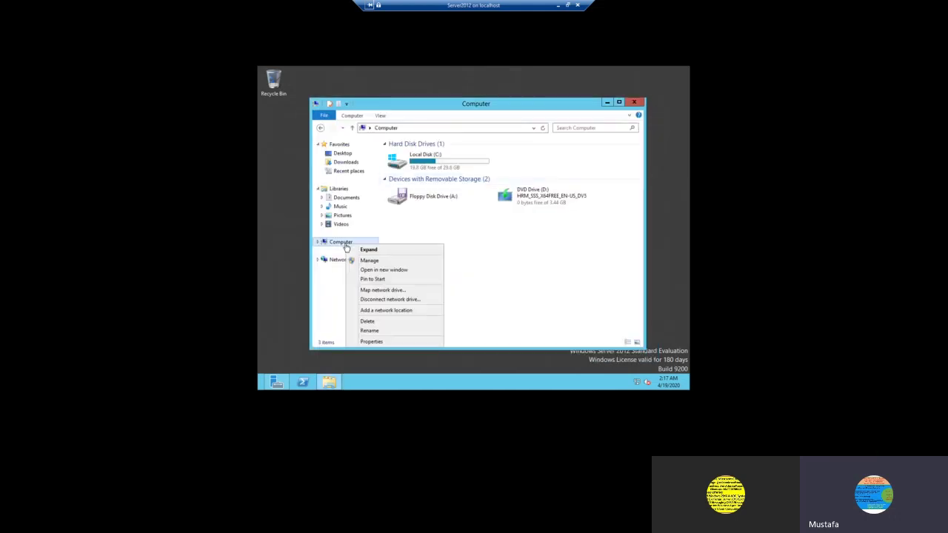
{"action": "left_click", "coordinate": [372, 342]}
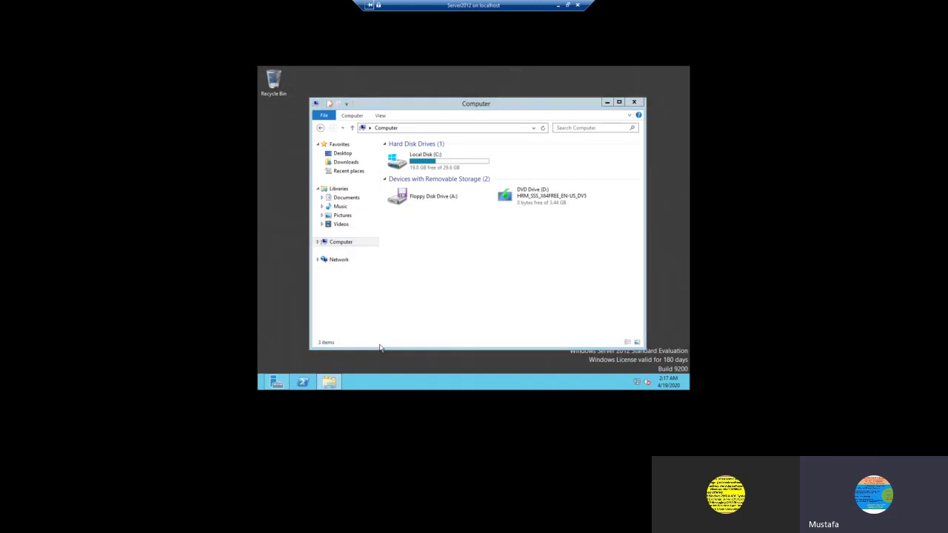
{"action": "left_click", "coordinate": [628, 270]}
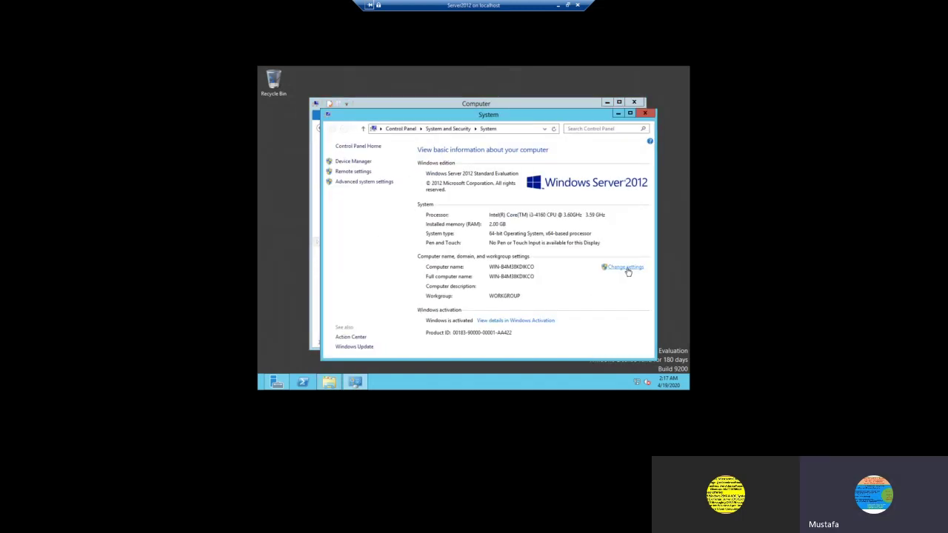
{"action": "left_click", "coordinate": [414, 180]}
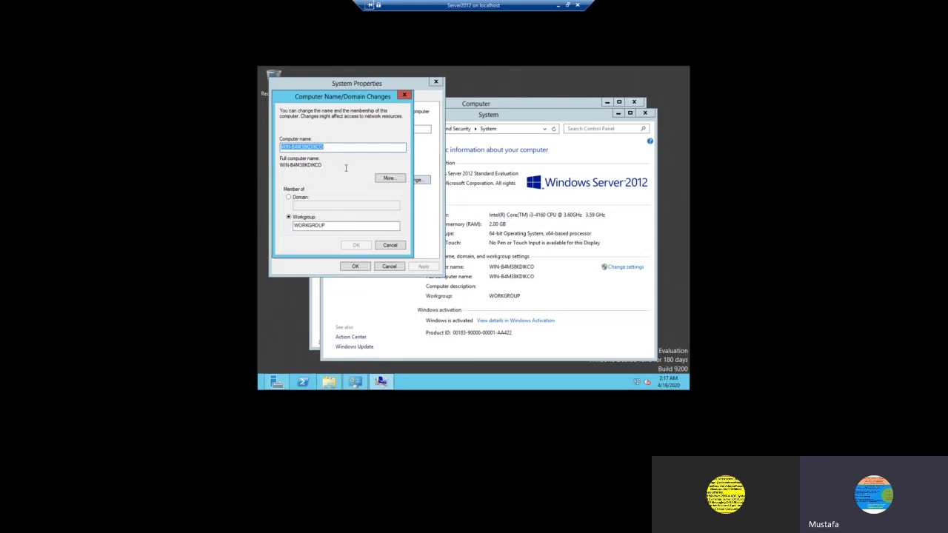
{"action": "type", "text": "Server2012"}
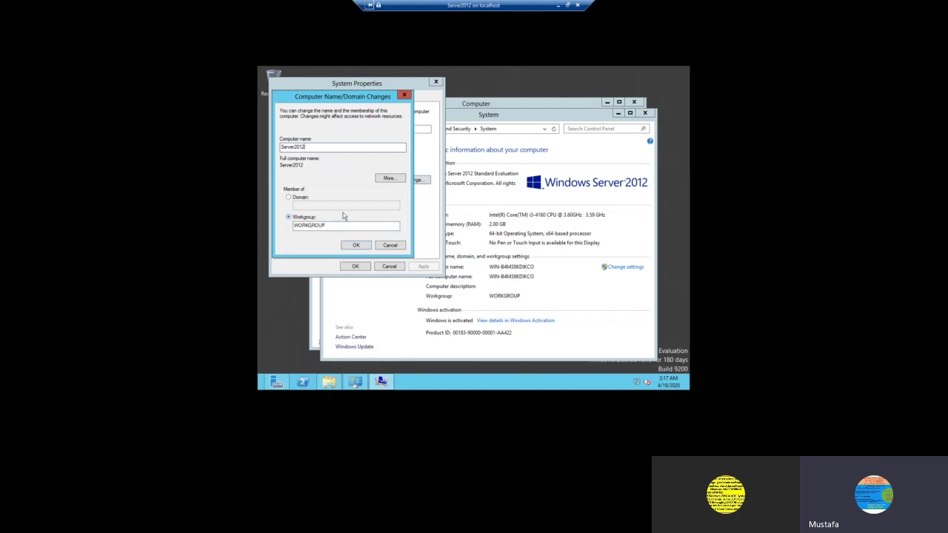
{"action": "left_click", "coordinate": [352, 247]}
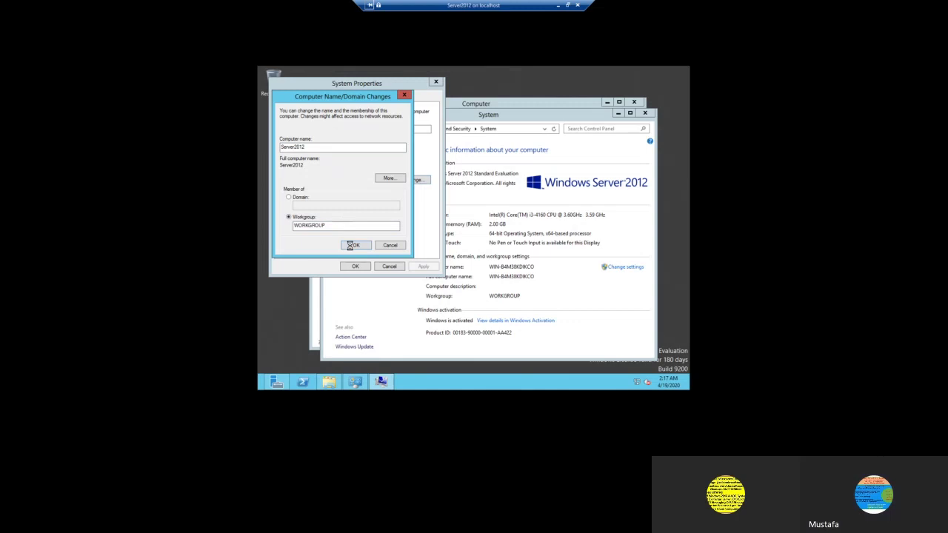
Acknowledge the restart requirement for the computer rename and close the system properties
{"action": "left_click", "coordinate": [524, 240]}
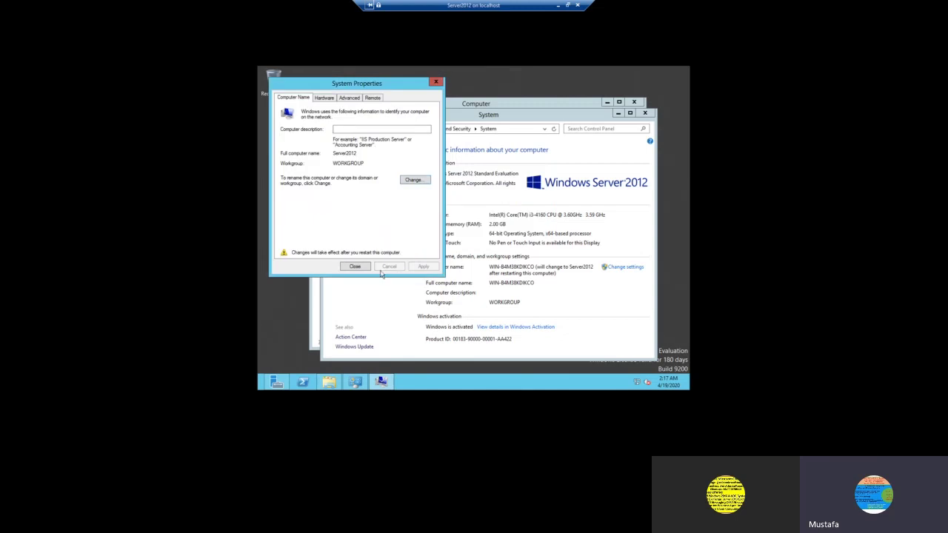
{"action": "left_click", "coordinate": [363, 268]}
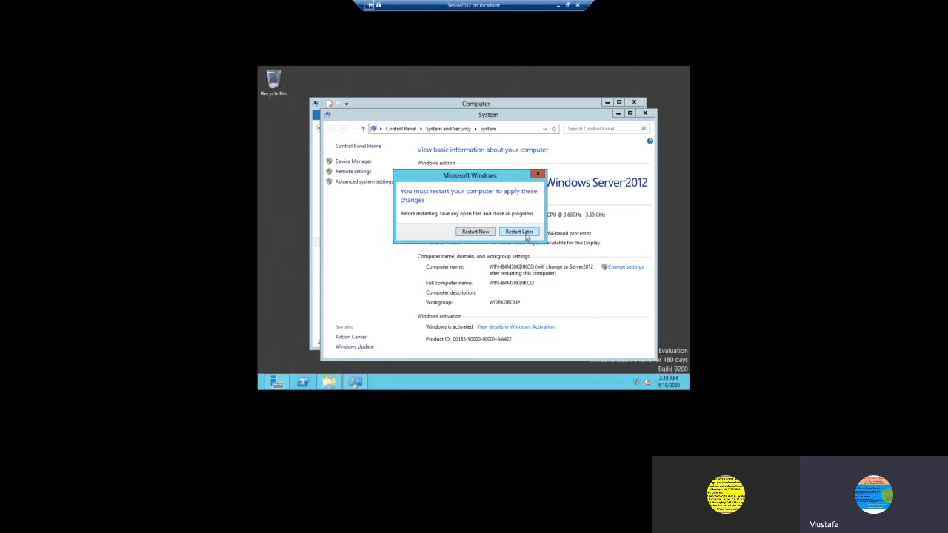
Open the Ethernet adapter's properties from the adapter settings in Network and Sharing Center
{"action": "right_click", "coordinate": [637, 385]}
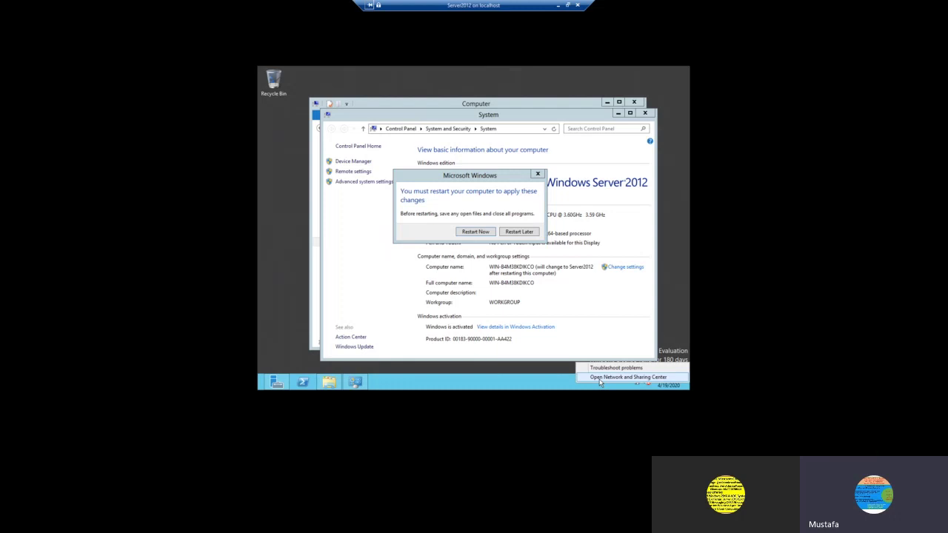
{"action": "left_click", "coordinate": [601, 378]}
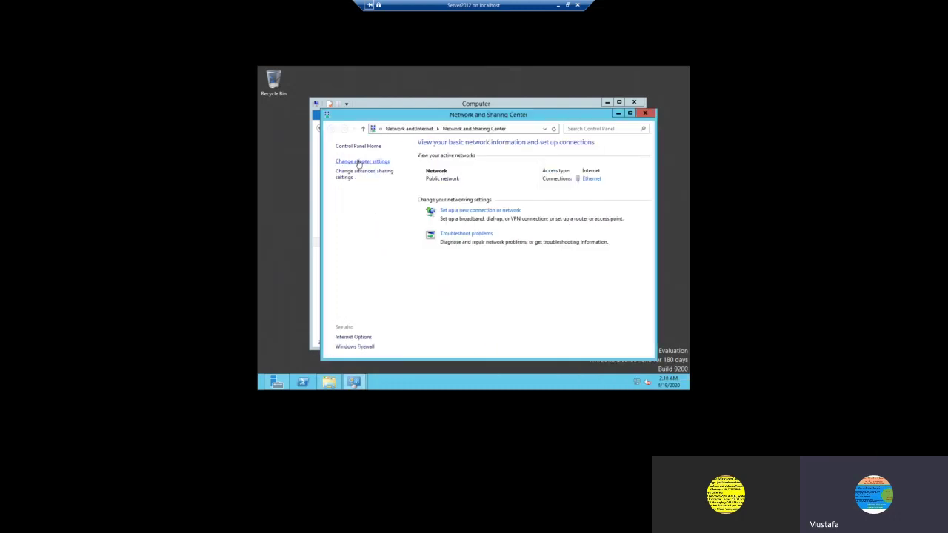
{"action": "left_click", "coordinate": [360, 162]}
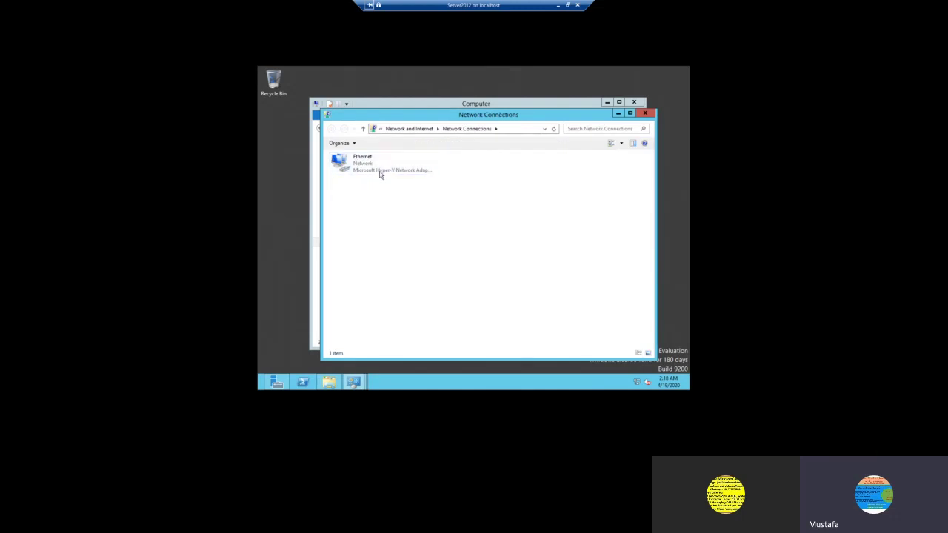
{"action": "right_click", "coordinate": [378, 171]}
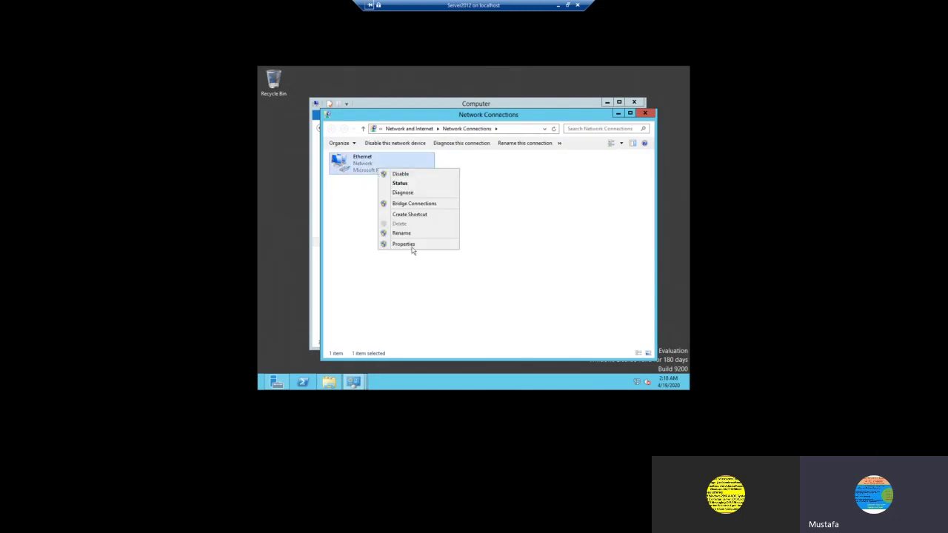
{"action": "left_click", "coordinate": [404, 244]}
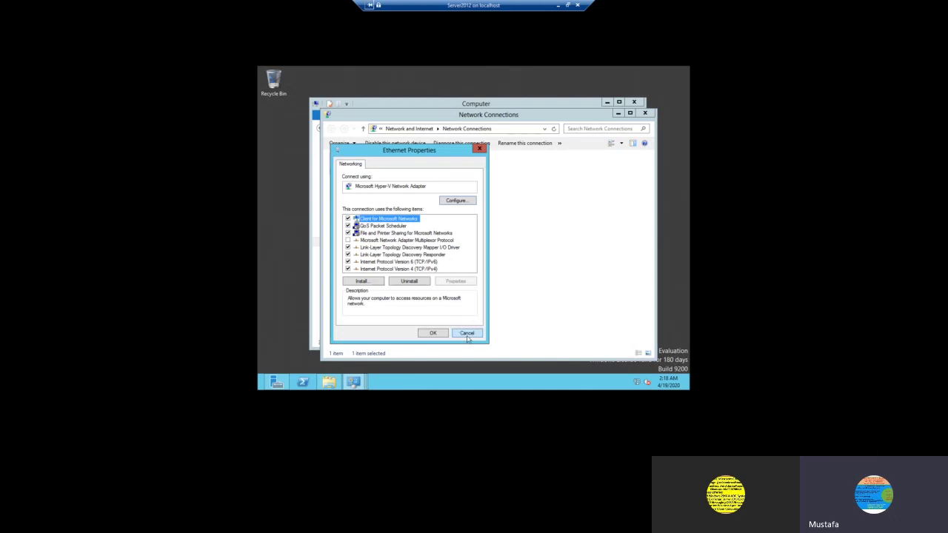
Examine the adapter's Internet Protocol Version 4 (TCP/IPv4) settings and leave both dialogs without making changes
{"action": "left_click", "coordinate": [392, 270]}
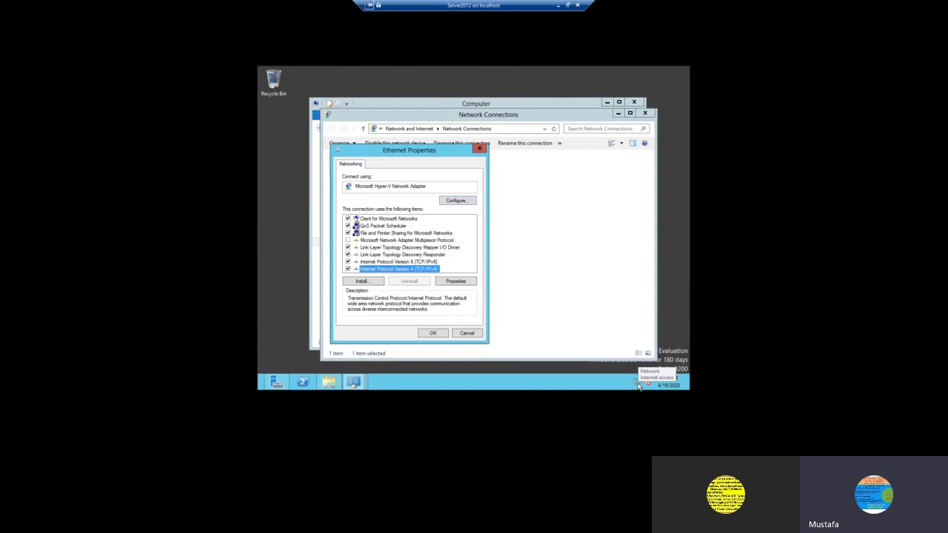
{"action": "left_click", "coordinate": [456, 283]}
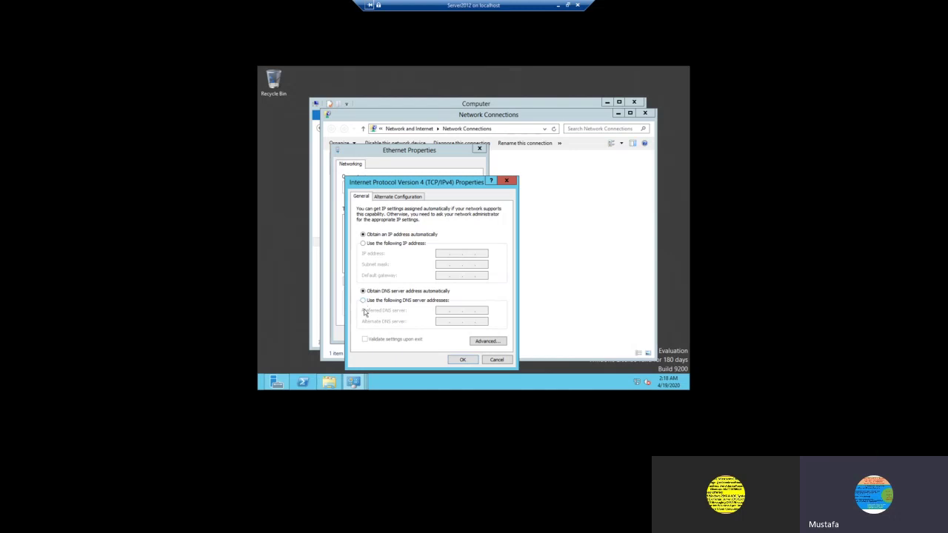
{"action": "left_click", "coordinate": [497, 360]}
{"action": "left_click", "coordinate": [465, 333]}
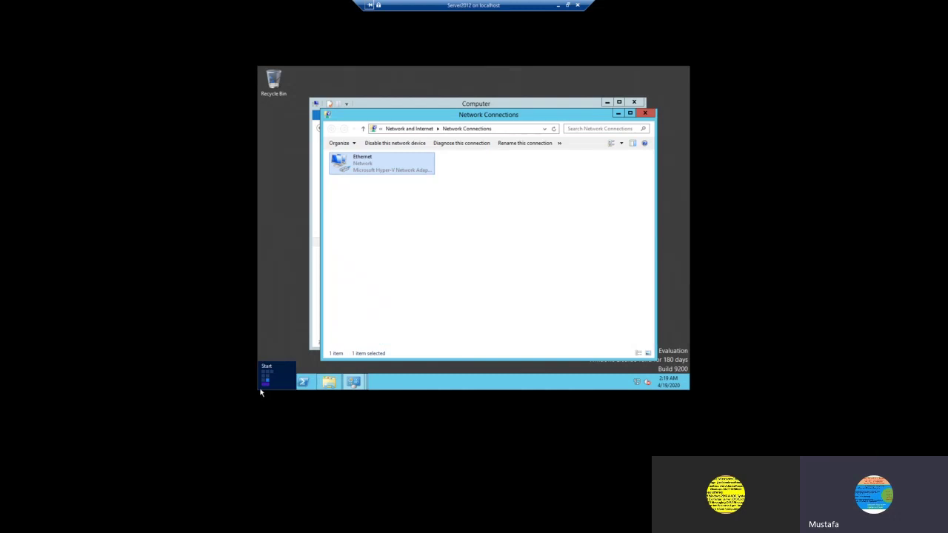
Open a command prompt with cmd and run ipconfig to check the server's IP configuration
{"action": "right_click", "coordinate": [261, 392]}
{"action": "left_click", "coordinate": [280, 373]}
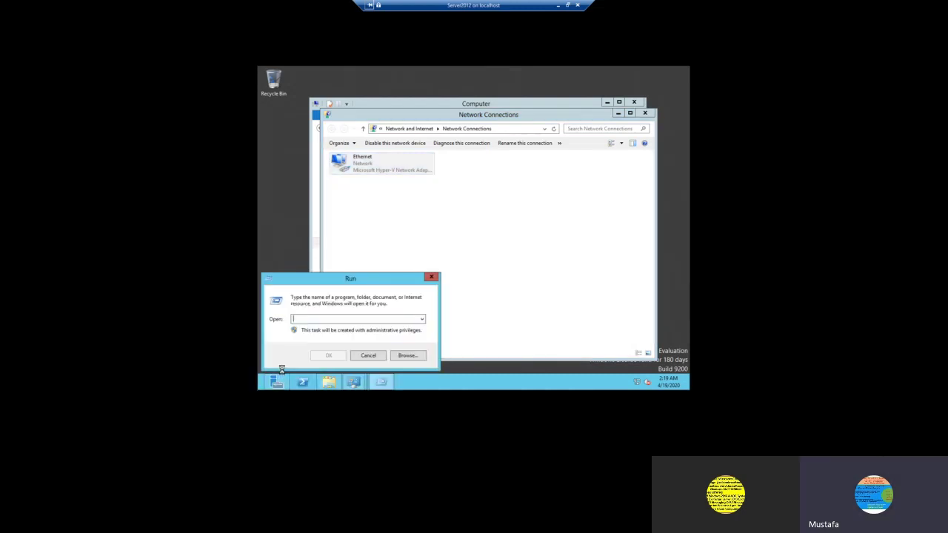
{"action": "type", "text": "cmd"}
{"action": "key", "text": "Return"}
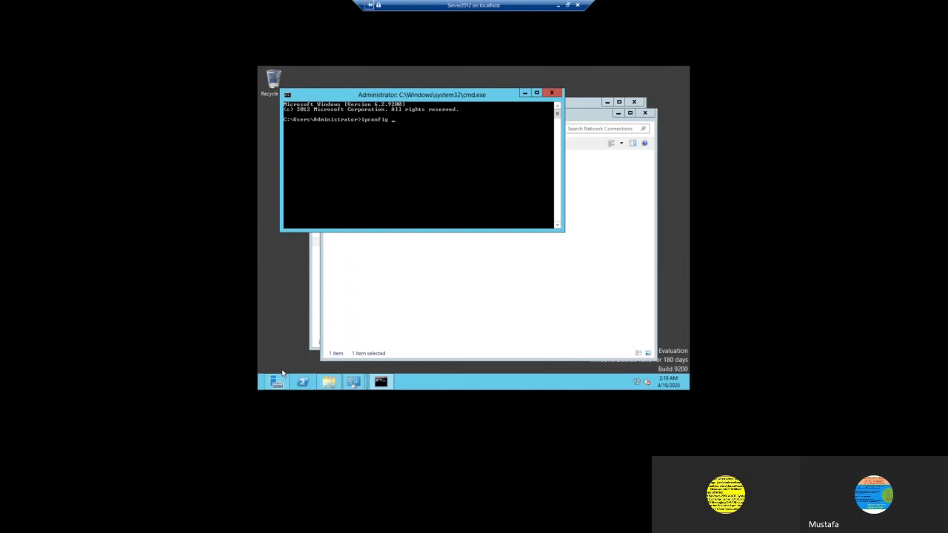
{"action": "type", "text": "ipconfig"}
{"action": "key", "text": "Return"}
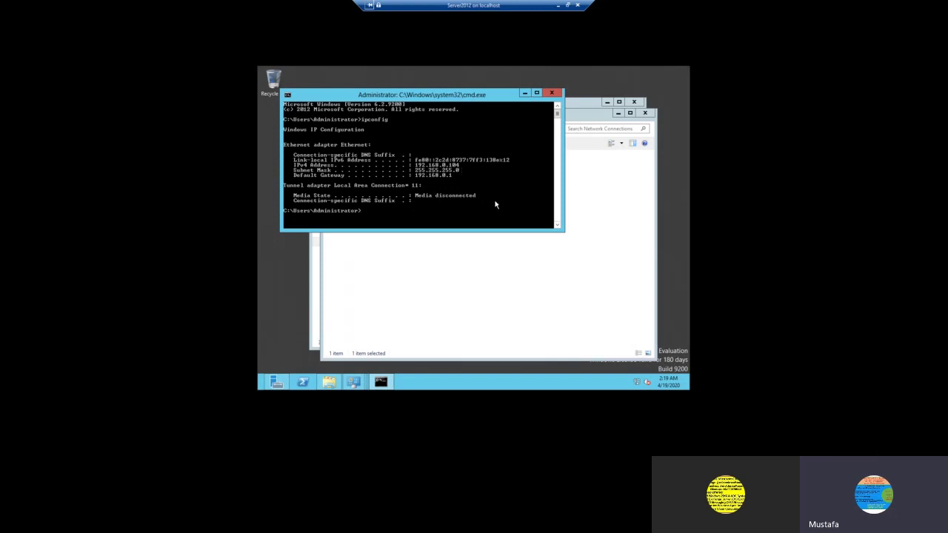
Close the command prompt, network and System windows, and restart the server immediately to apply the new computer name
{"action": "left_click", "coordinate": [551, 93]}
{"action": "left_click", "coordinate": [644, 115]}
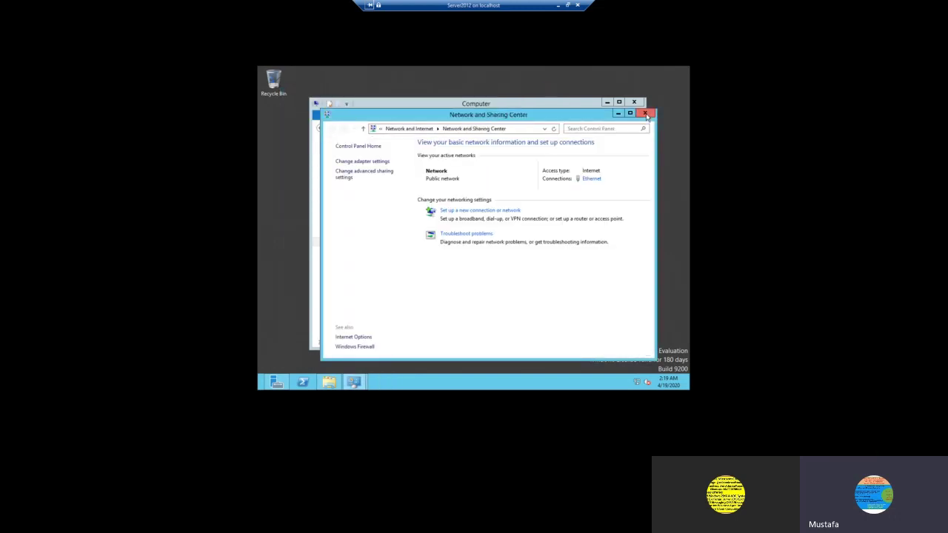
{"action": "left_click", "coordinate": [645, 115]}
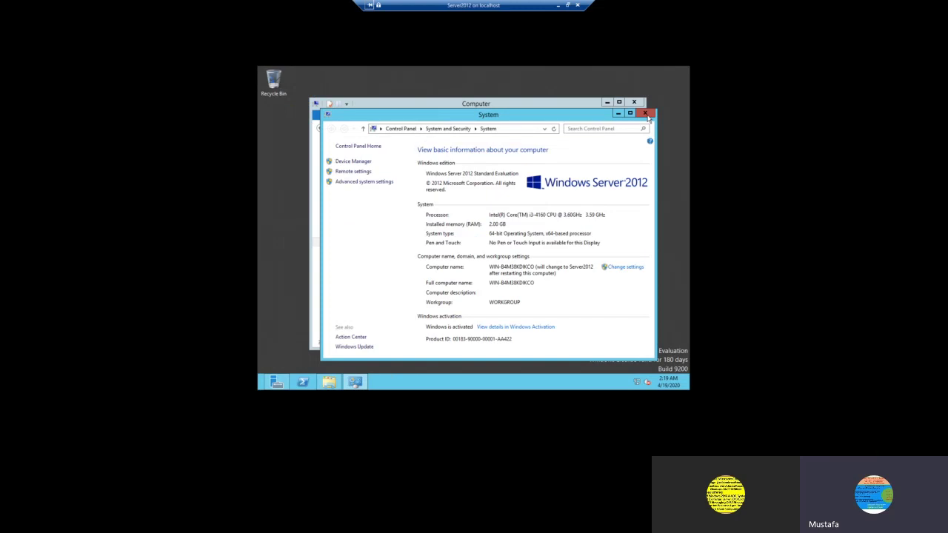
{"action": "left_click", "coordinate": [645, 116]}
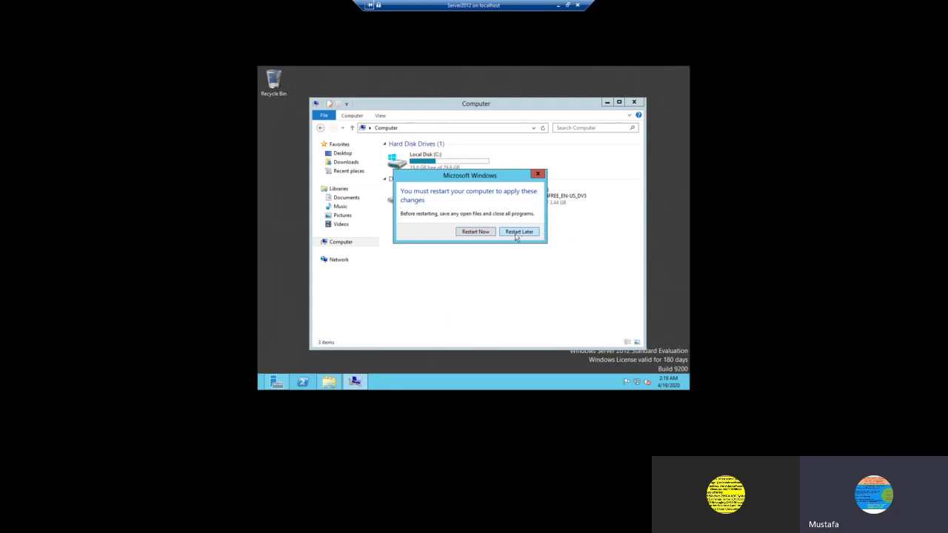
{"action": "left_click", "coordinate": [471, 234]}
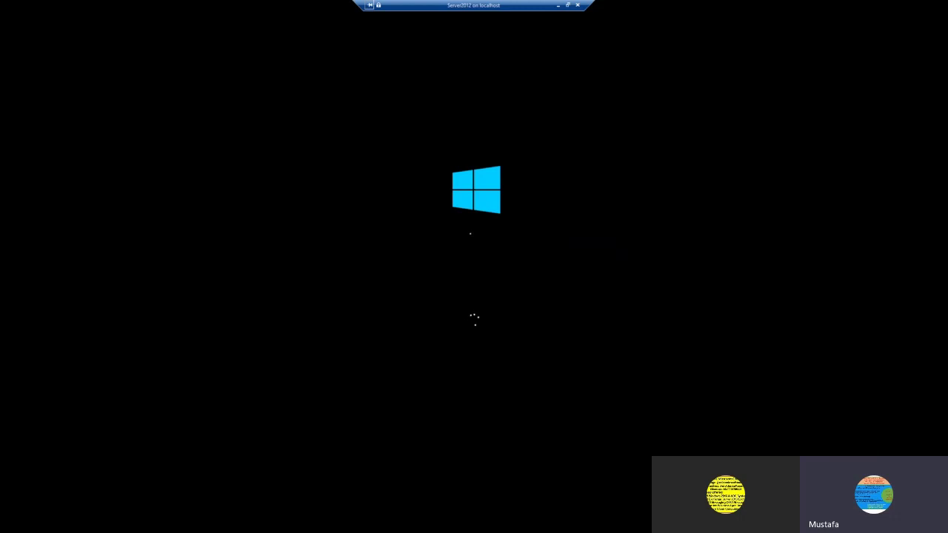
Minimize the remote desktop session, switch to PowerPoint, play the title slide as a slide show from the beginning and exit it
{"action": "mouse_move", "coordinate": [539, 25]}
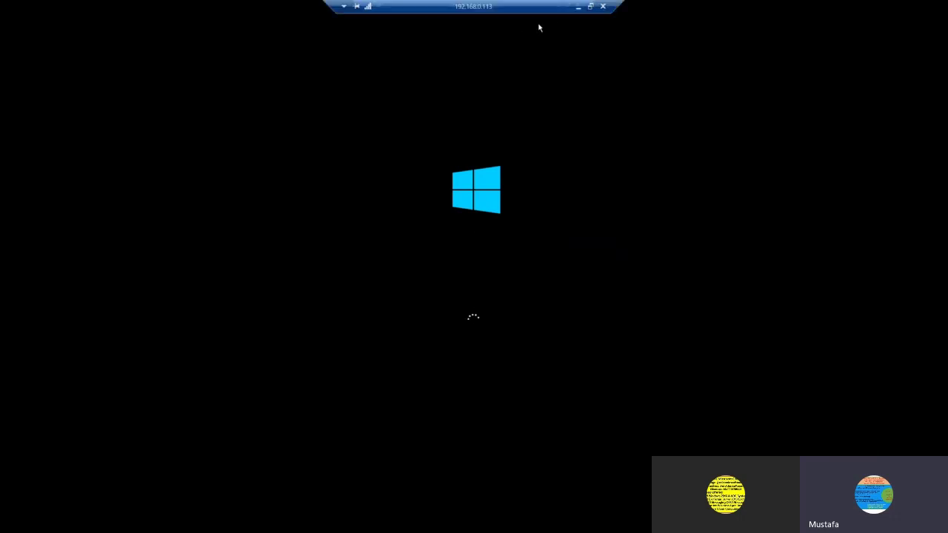
{"action": "left_click", "coordinate": [578, 8]}
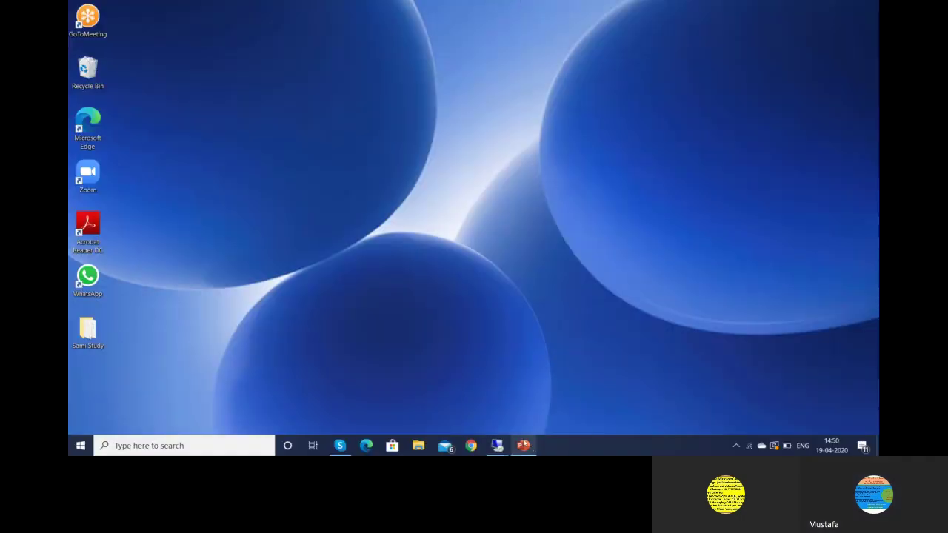
{"action": "left_click", "coordinate": [522, 445]}
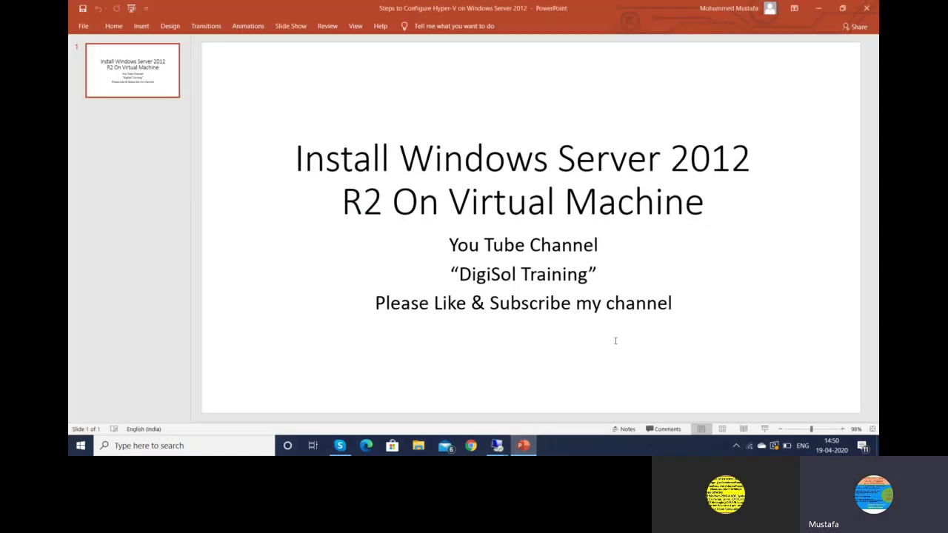
{"action": "left_click", "coordinate": [290, 26]}
{"action": "left_click", "coordinate": [89, 53]}
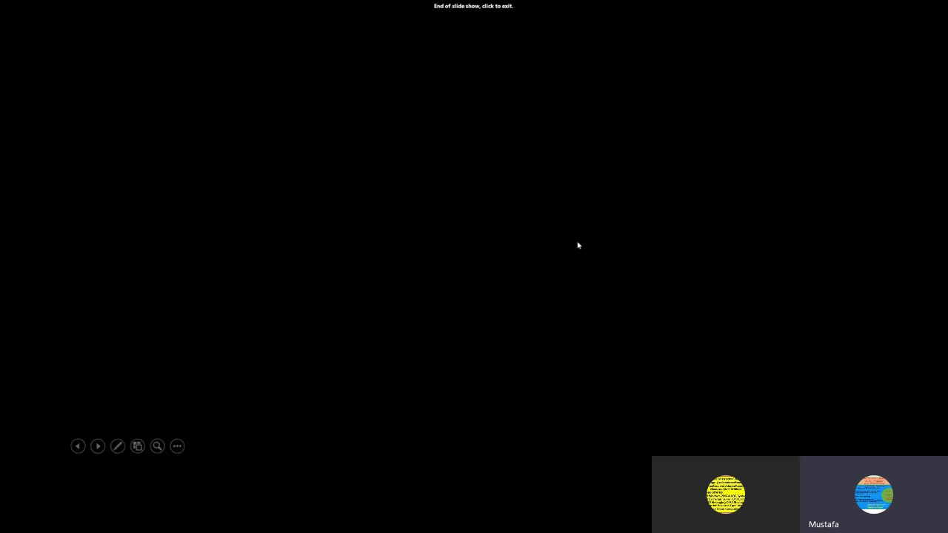
{"action": "left_click", "coordinate": [793, 9]}
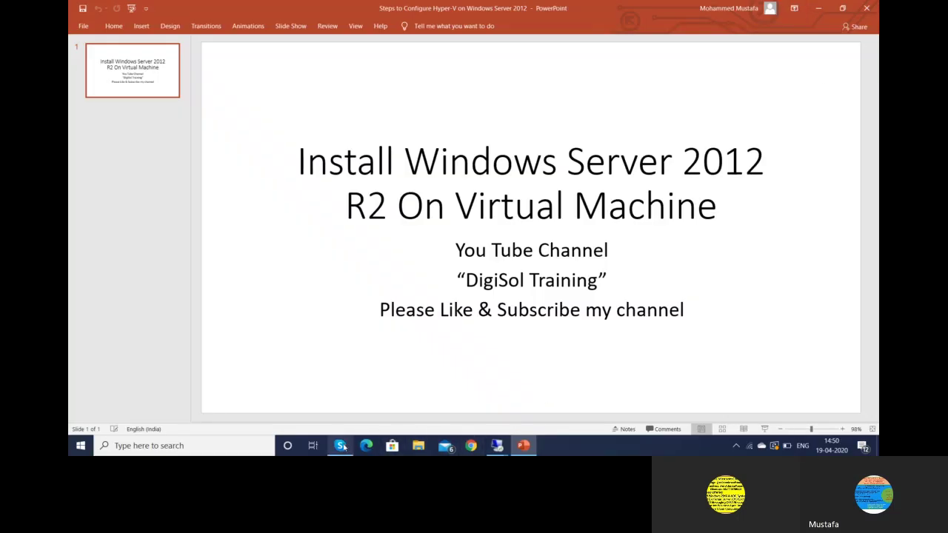
Switch to the ongoing Skype call and show its additional call options, including the recording control
{"action": "mouse_move", "coordinate": [343, 447]}
{"action": "left_click", "coordinate": [360, 409]}
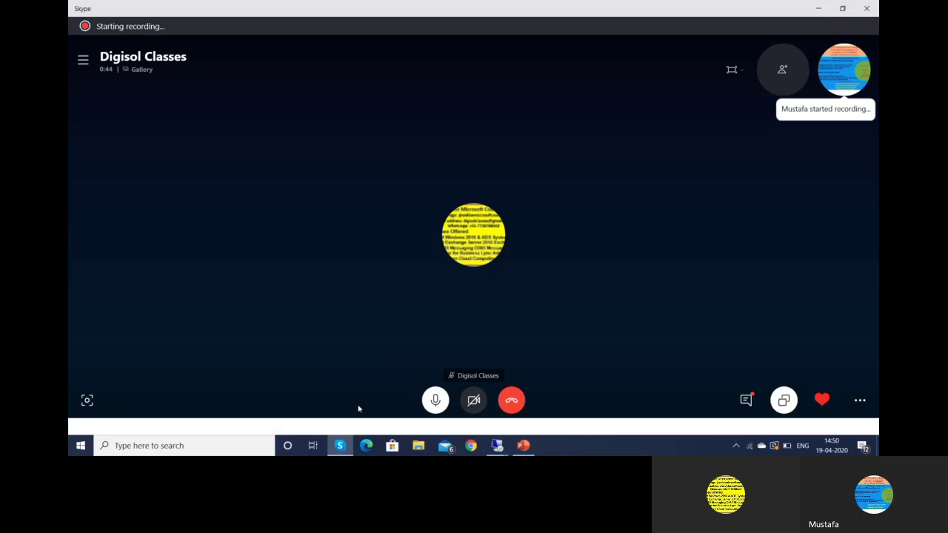
{"action": "left_click", "coordinate": [860, 400]}
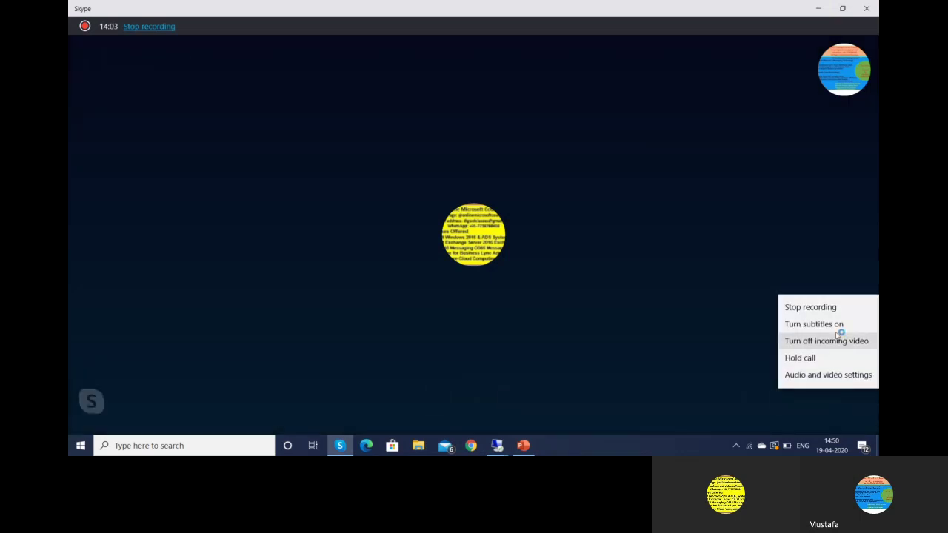